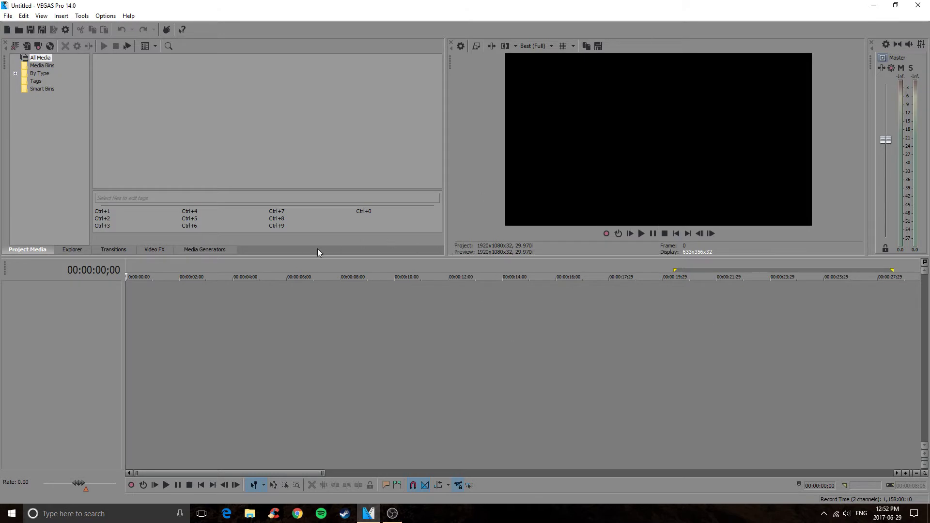
- Examine the width, height and full-resolution rendering quality settings in the project's video properties
click(460, 46)
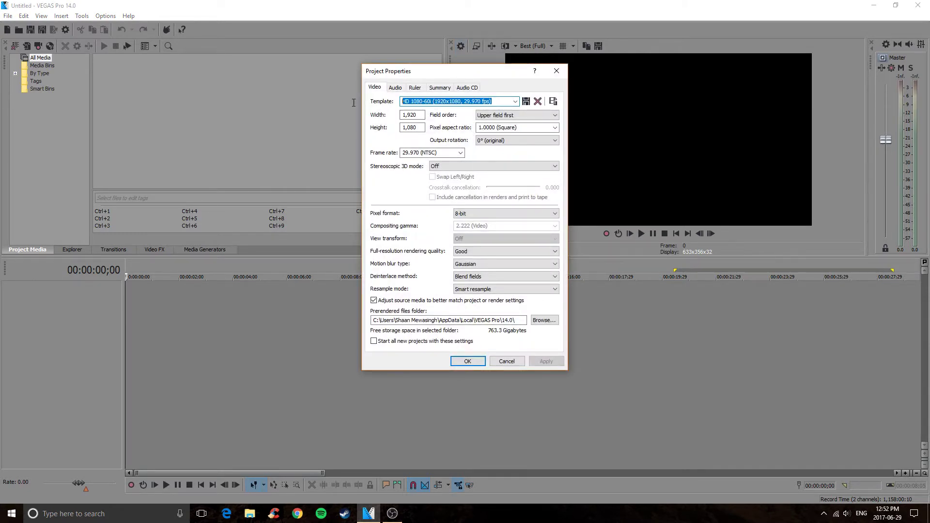
drag(420, 116, 402, 117)
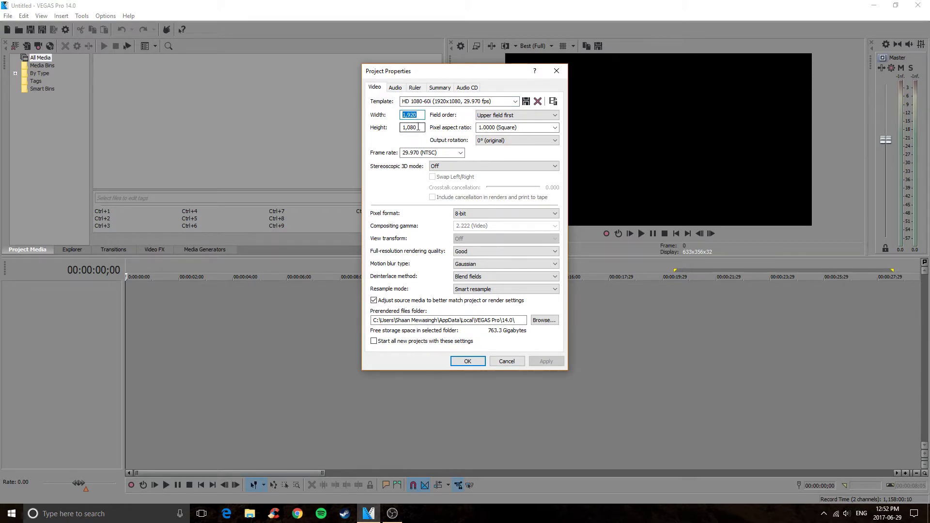
drag(421, 127, 378, 124)
click(470, 256)
click(482, 272)
click(505, 361)
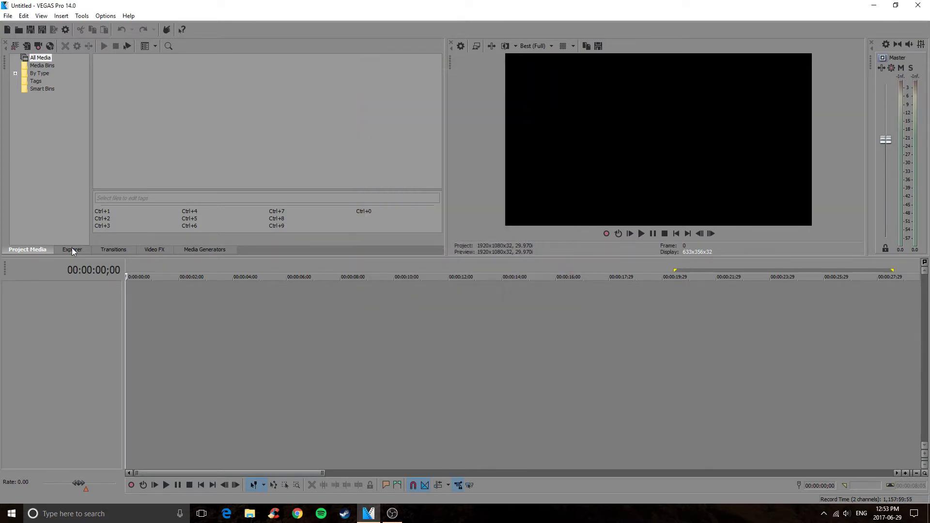
click(71, 249)
click(40, 249)
click(461, 46)
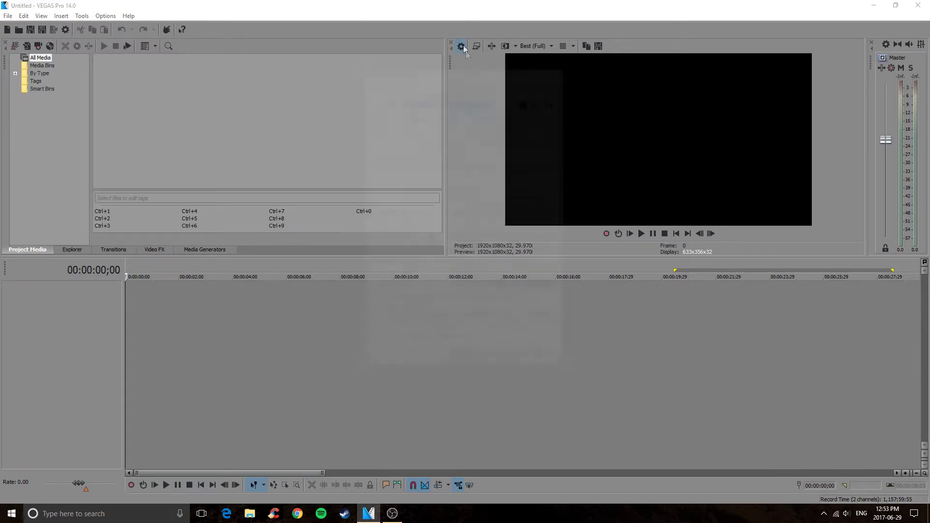
click(507, 361)
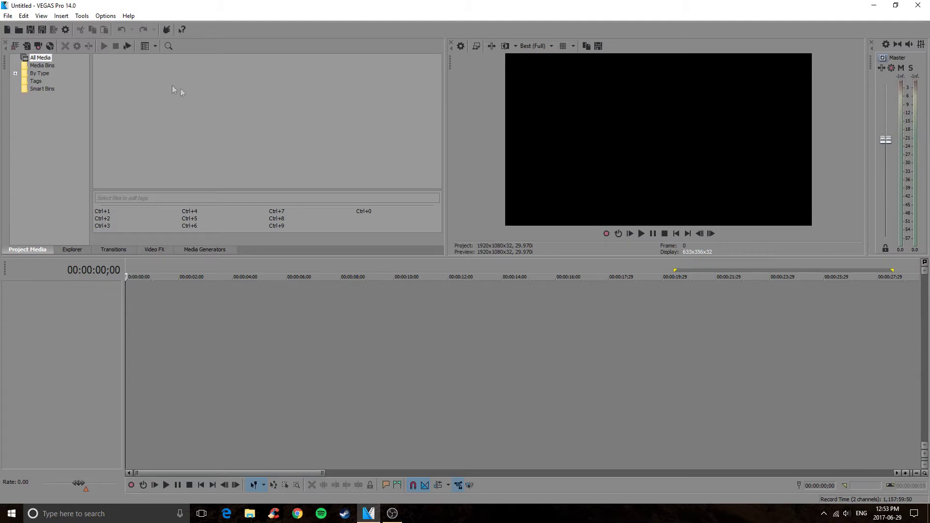
click(72, 251)
click(42, 250)
- Browse the media explorer to the Automatic Fish Feeder folder in the Videos library
click(75, 251)
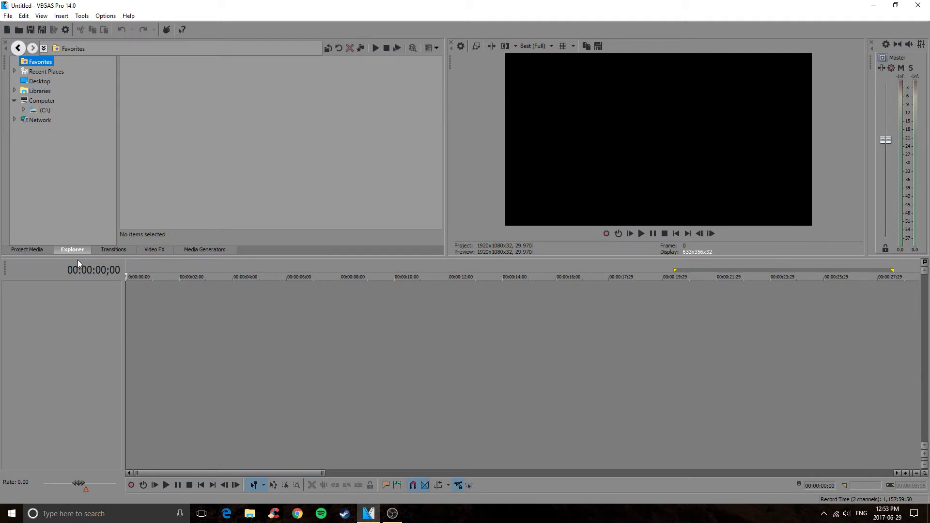
click(15, 91)
click(47, 149)
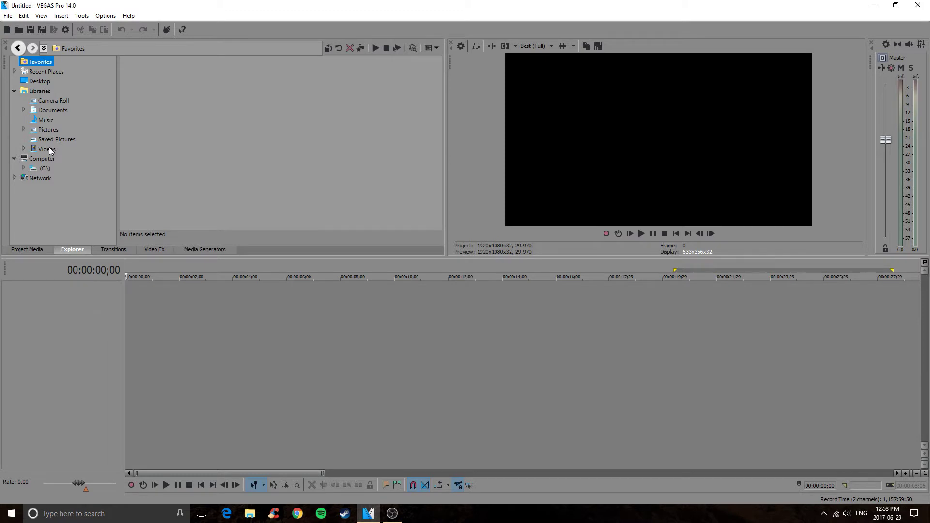
double_click(204, 94)
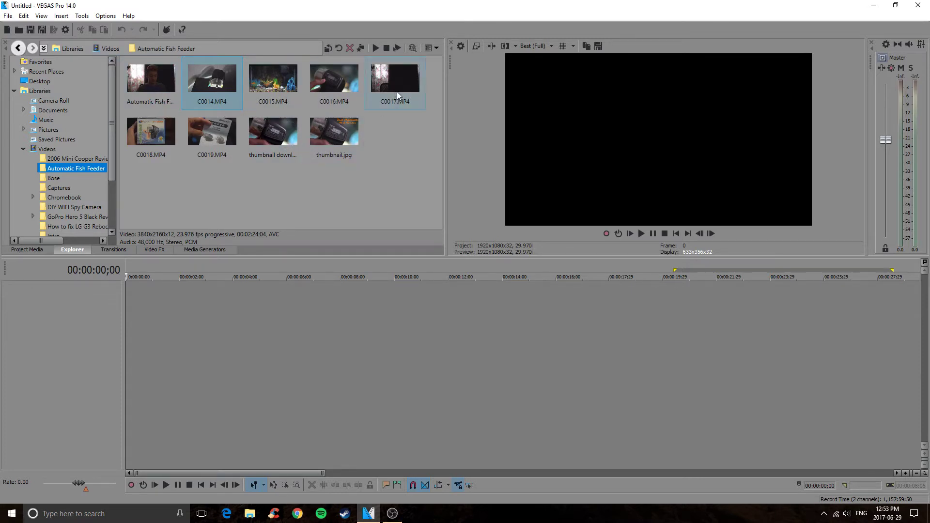
- Place Automatic Fish Feeder Review.mp4 at the start of the empty timeline
drag(154, 90, 161, 101)
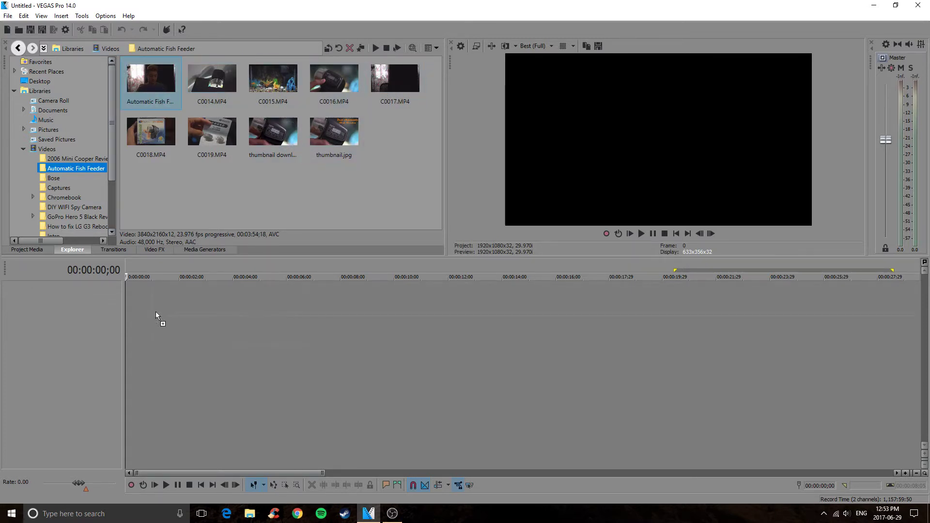
drag(156, 314, 159, 315)
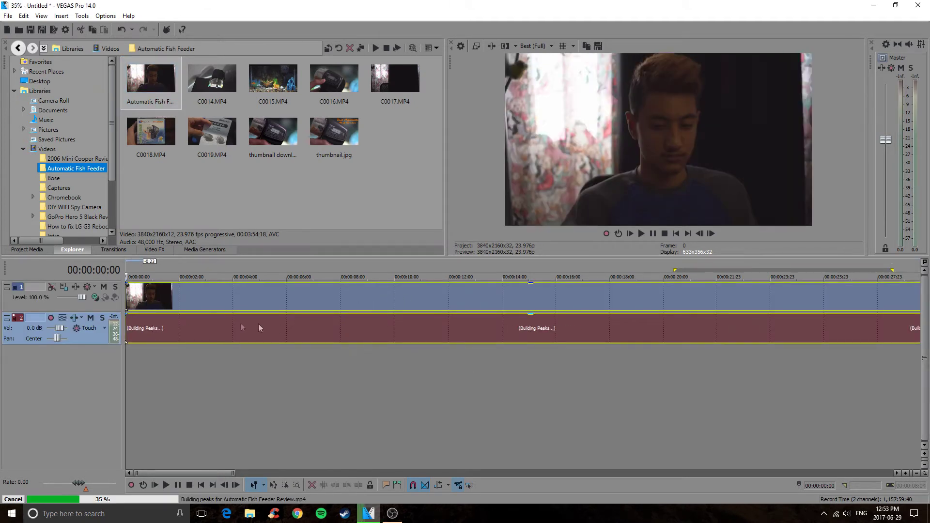
scroll(601, 368, down, 8)
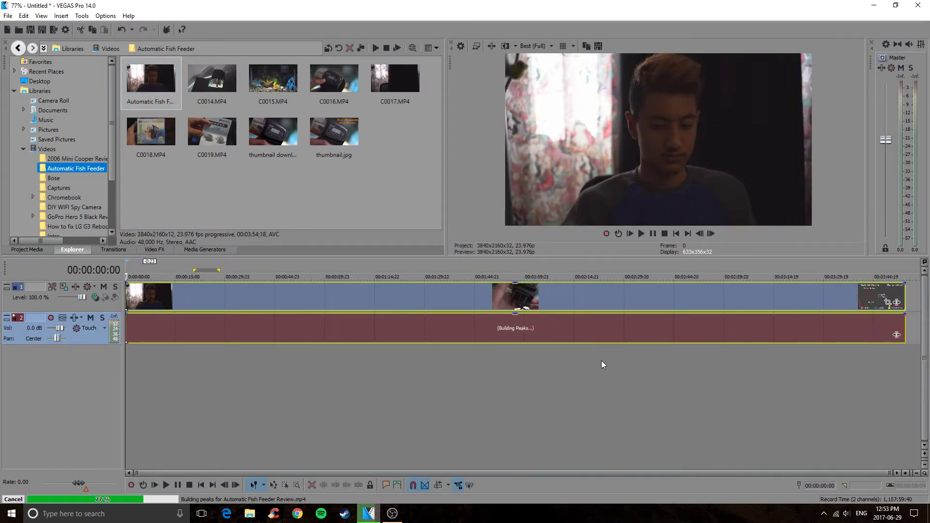
scroll(187, 321, up, 8)
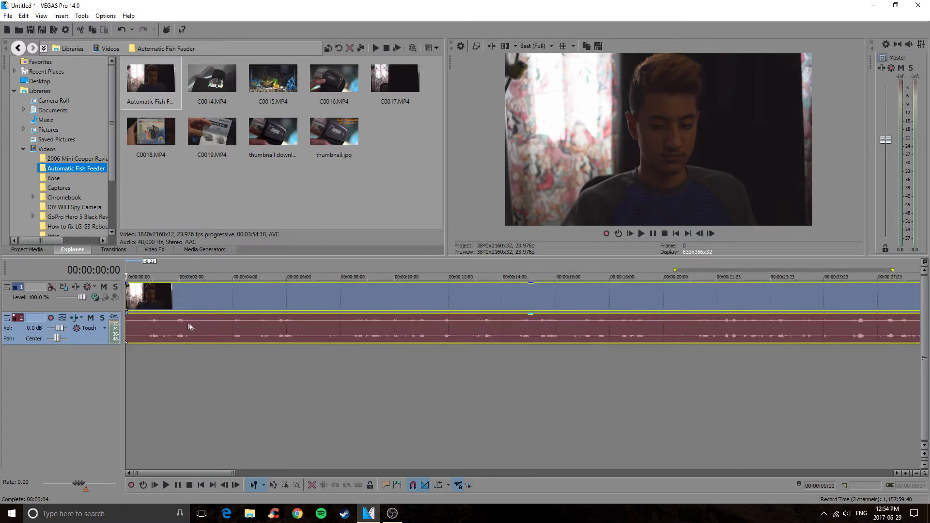
scroll(531, 373, down, 8)
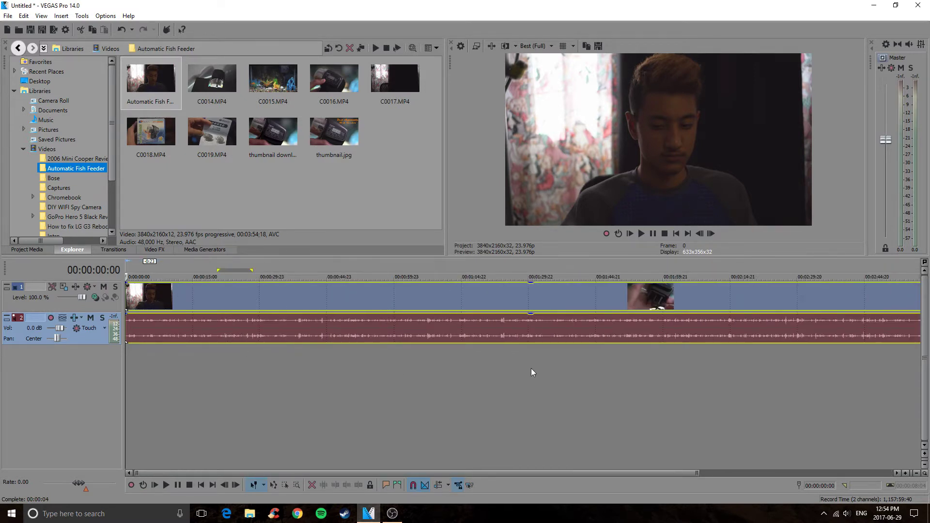
- Inspect the review clip at several points on the timeline and mark the range from 00:03:32:21 to 00:03:39:19
click(528, 373)
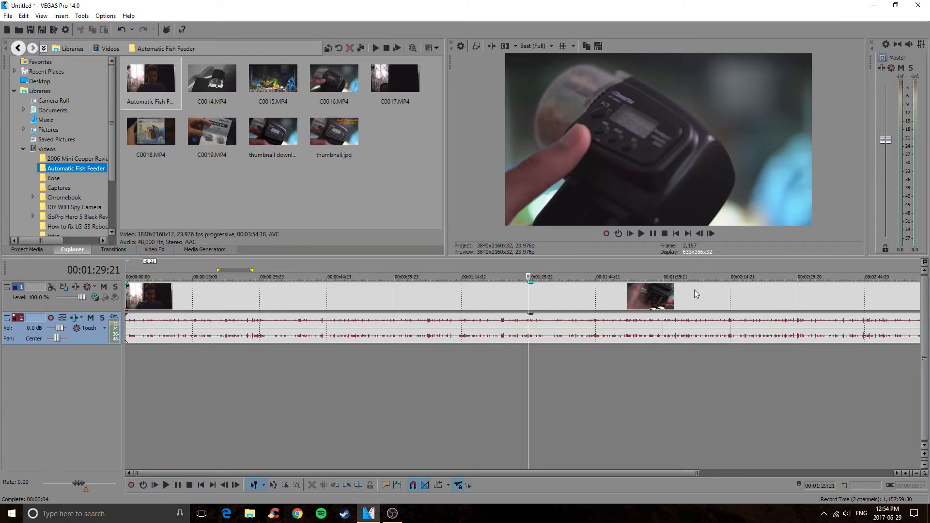
mouse_move(339, 294)
mouse_down()
mouse_move(442, 297)
mouse_move(334, 297)
mouse_up()
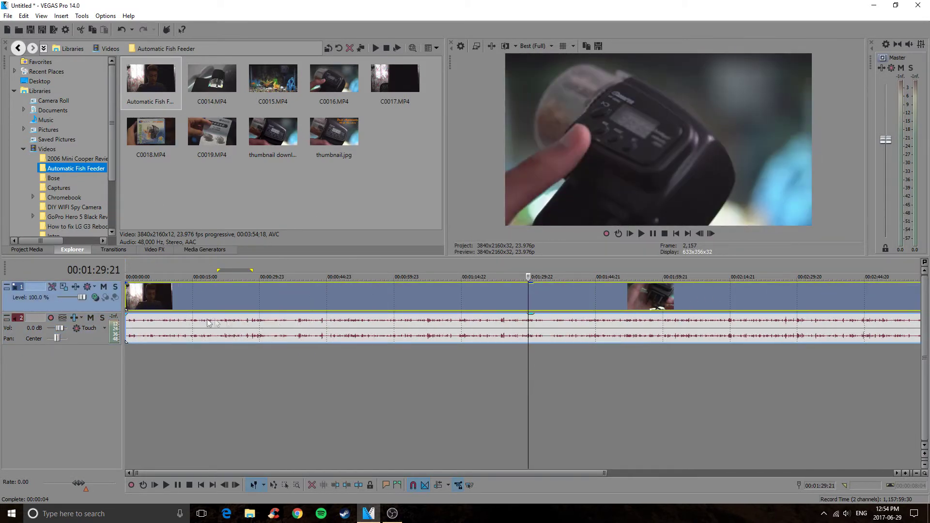
scroll(562, 373, down, 2)
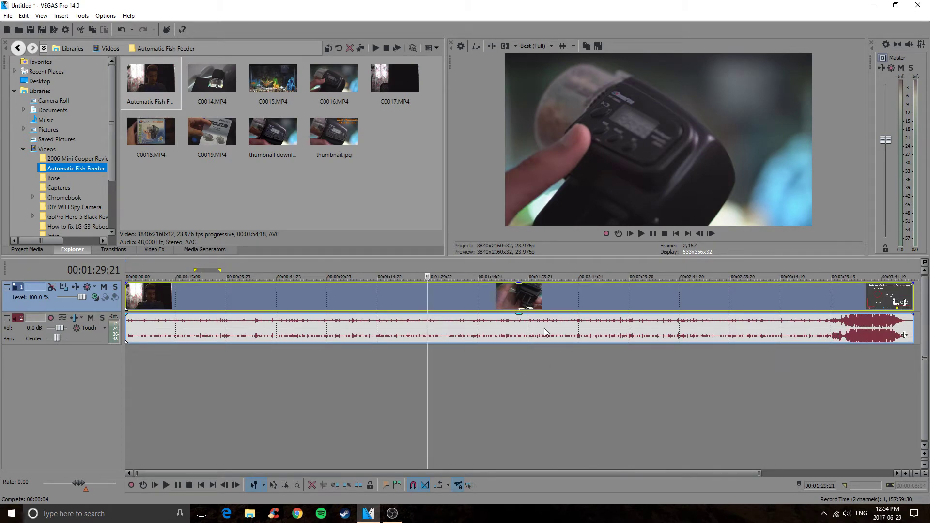
click(847, 369)
drag(842, 365, 864, 359)
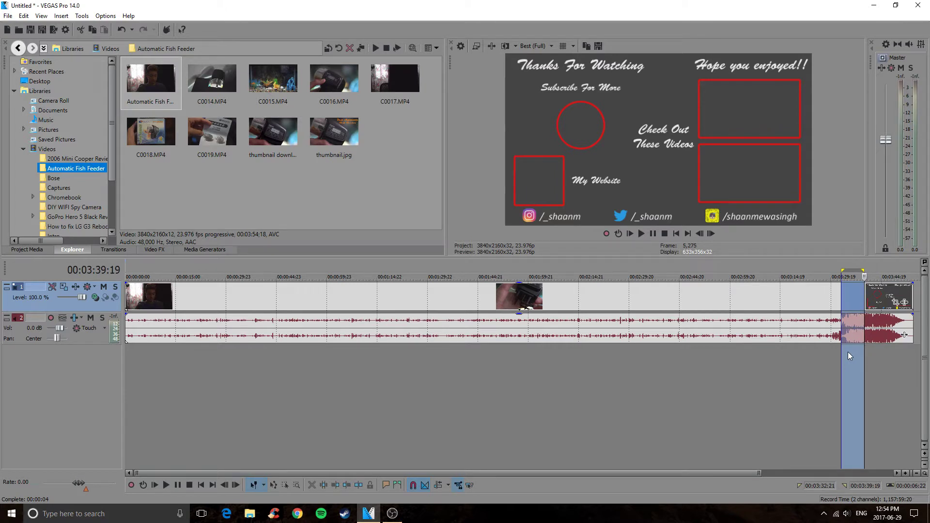
click(269, 395)
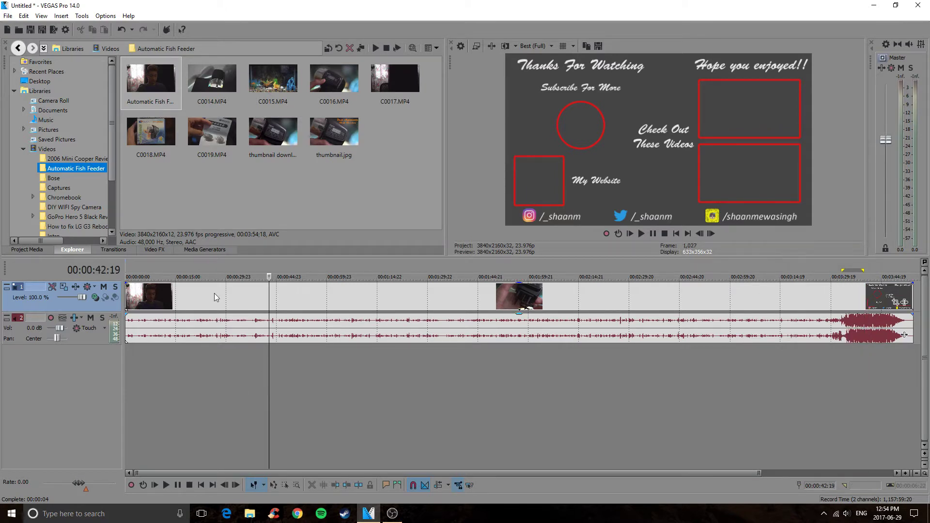
- Insert a new video track, place thumbnail.jpg on it at about 16 seconds and play the timeline into the image
right_click(211, 350)
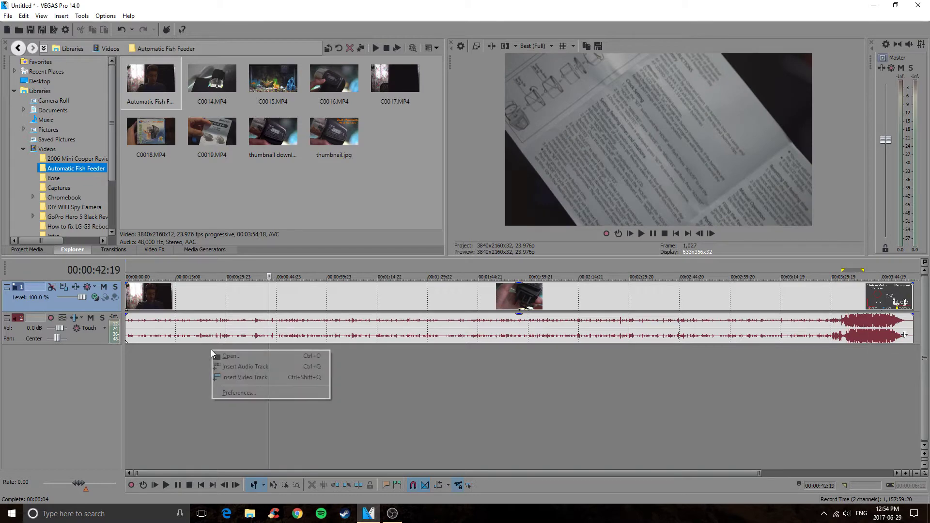
right_click(182, 355)
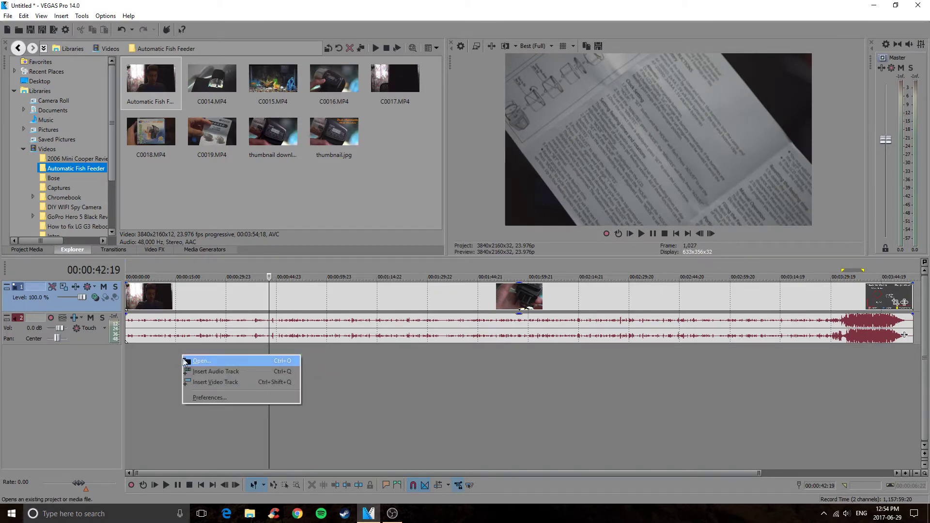
click(240, 381)
drag(333, 132, 235, 298)
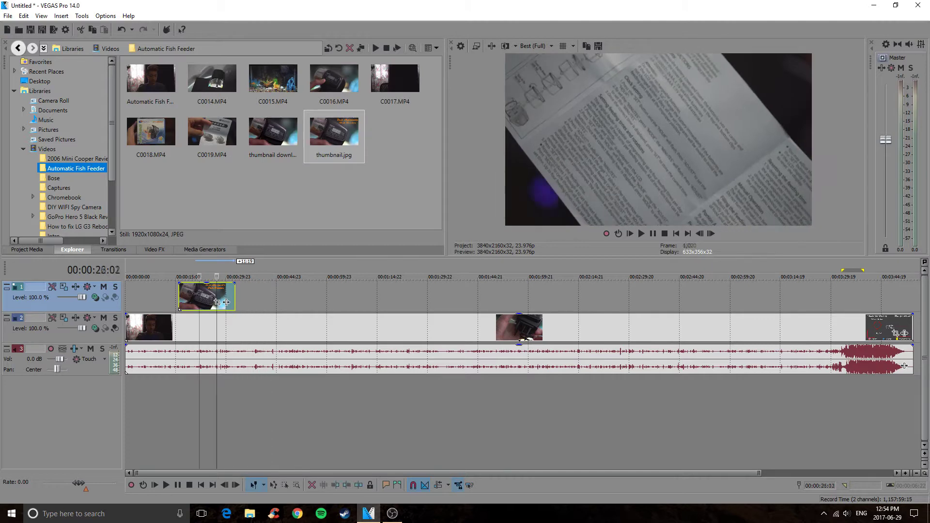
click(641, 233)
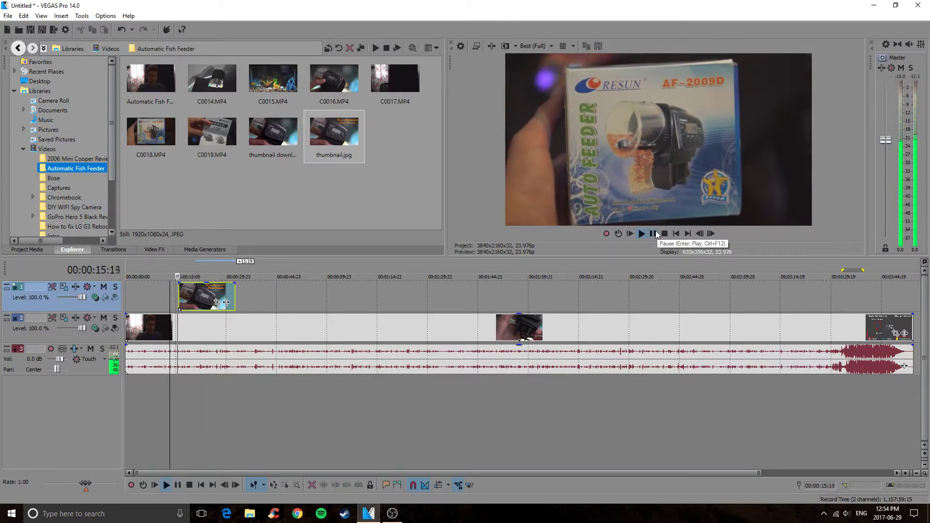
click(652, 234)
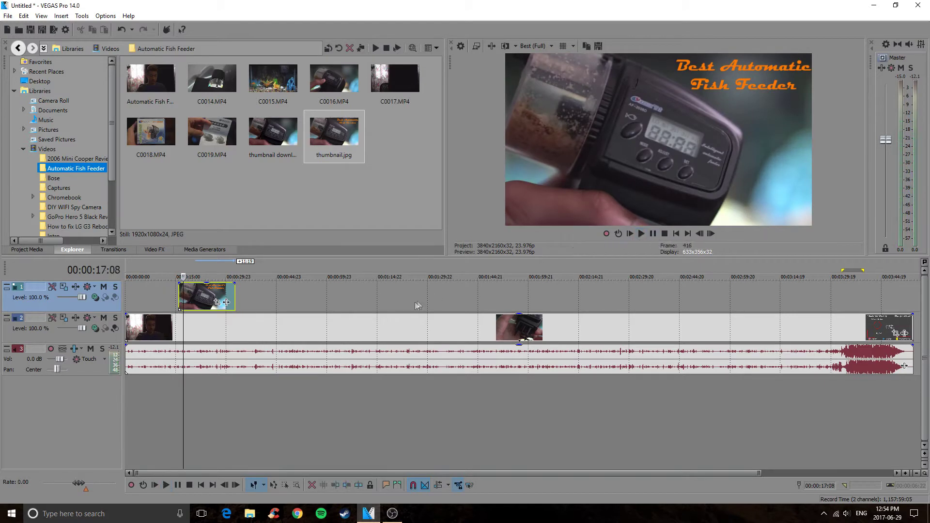
- Place C0015.MP4 on the upper video track after the thumbnail image, starting at about 1 minute 8 seconds
click(291, 288)
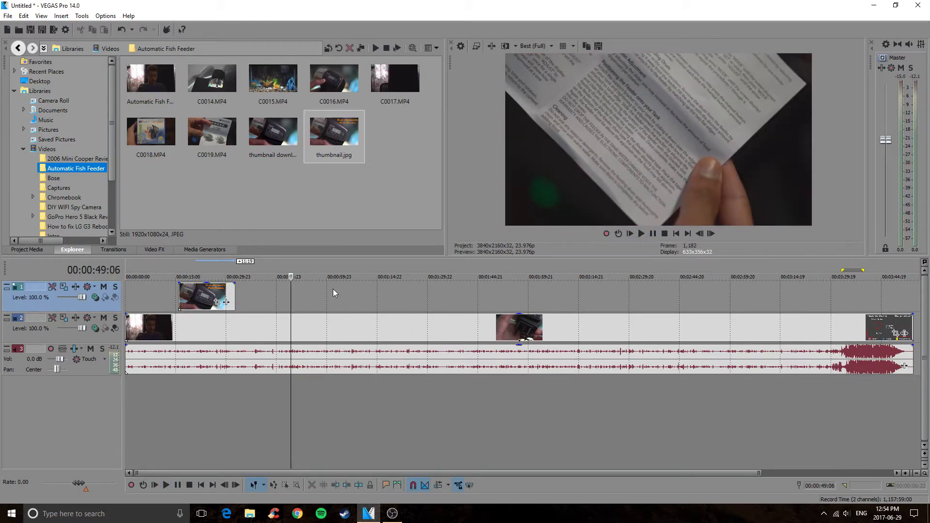
drag(290, 83, 358, 292)
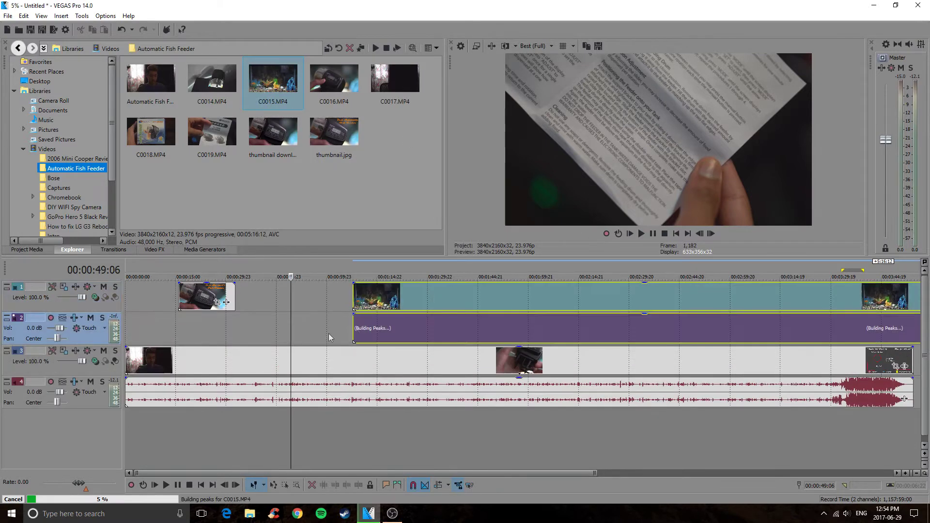
- Clear the grouping between C0015.MP4's audio and video, and delete its audio event
click(411, 327)
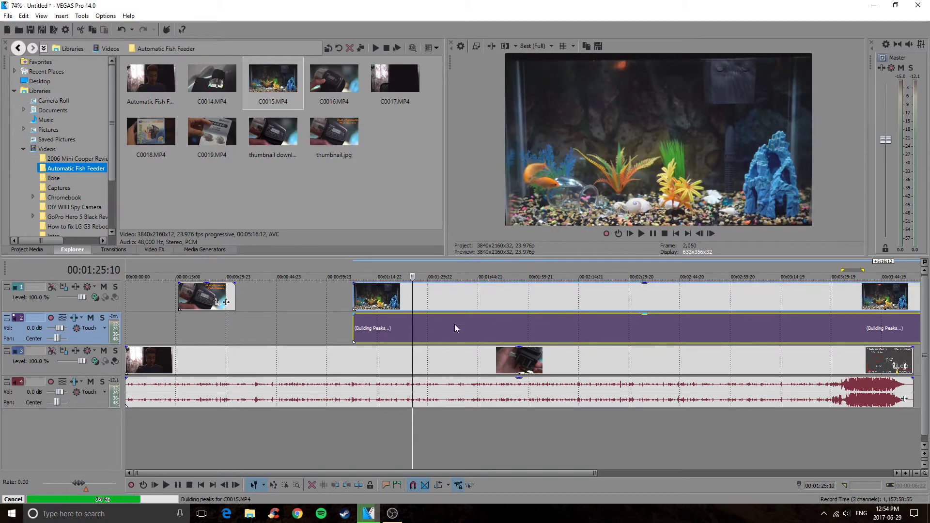
click(489, 324)
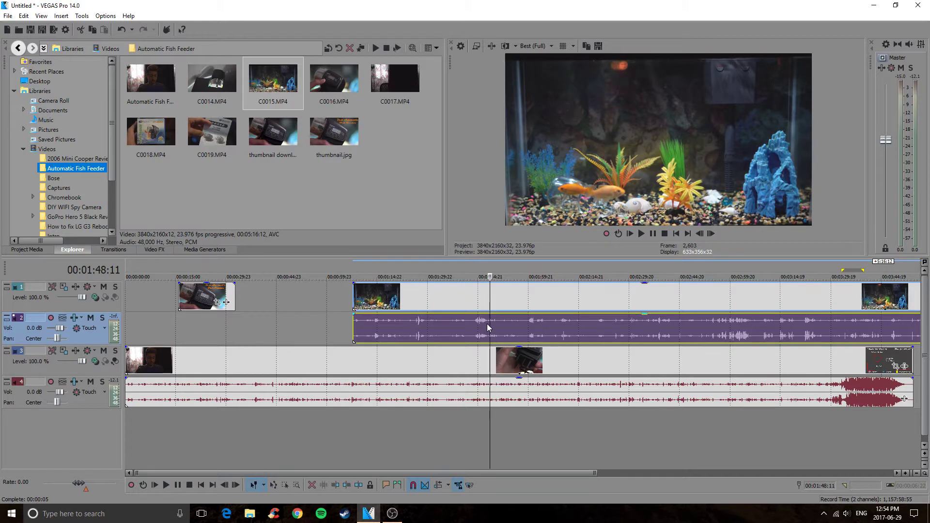
right_click(518, 325)
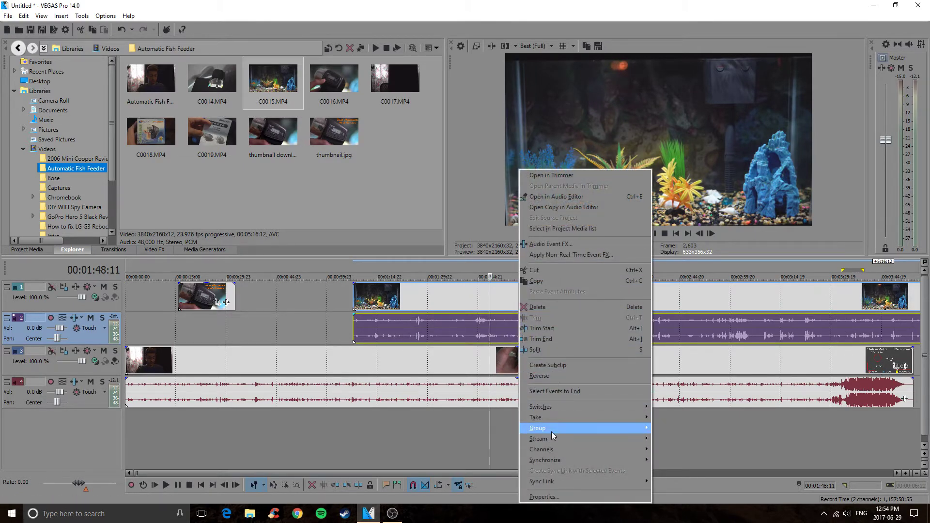
mouse_move(551, 432)
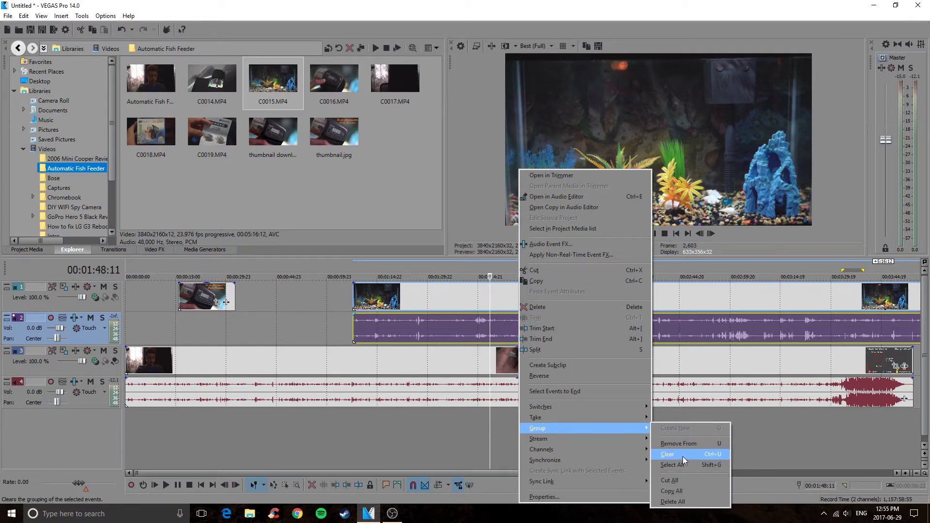
click(718, 455)
click(581, 332)
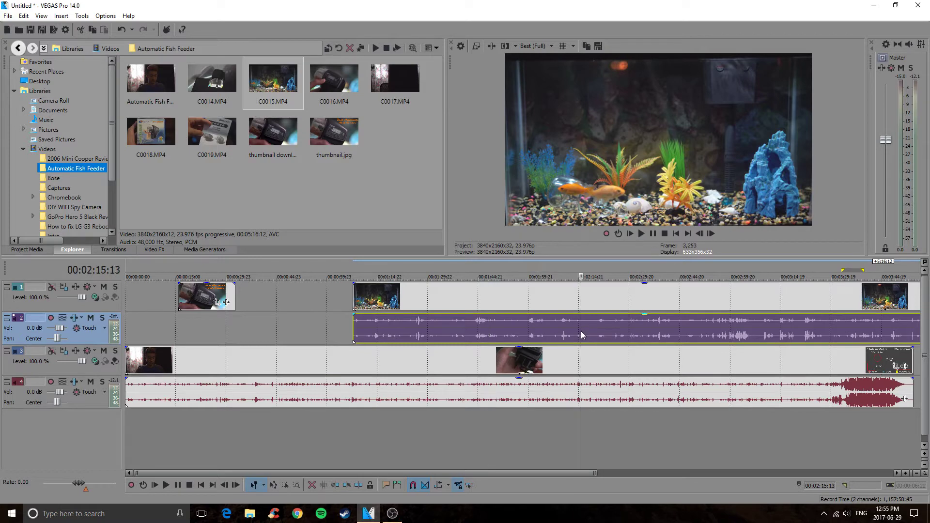
key(Delete)
- Move the fish tank video event earlier to about 53 seconds and delete the empty audio track below it
drag(492, 297, 441, 308)
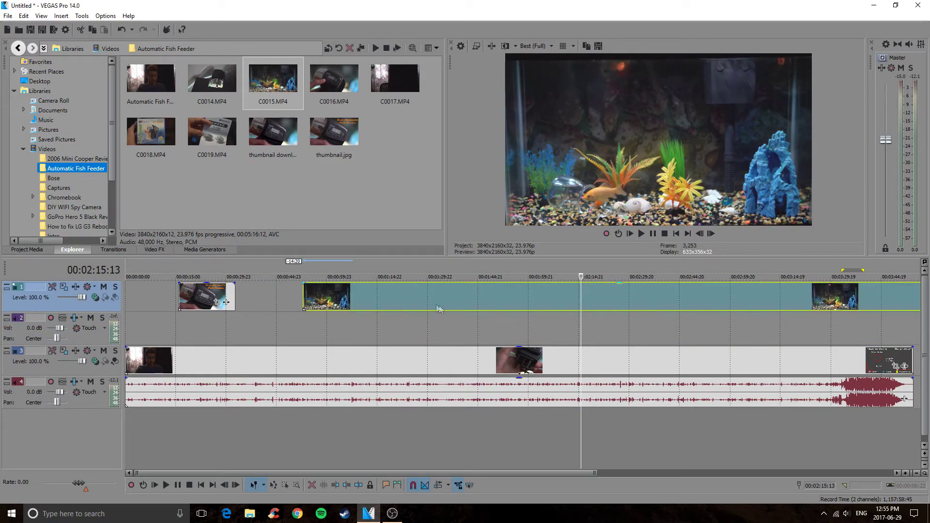
right_click(13, 333)
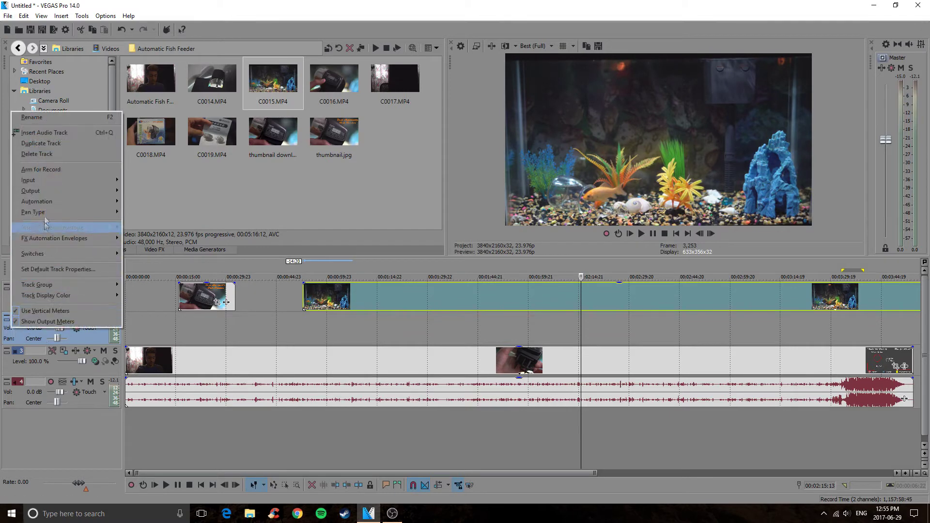
click(43, 154)
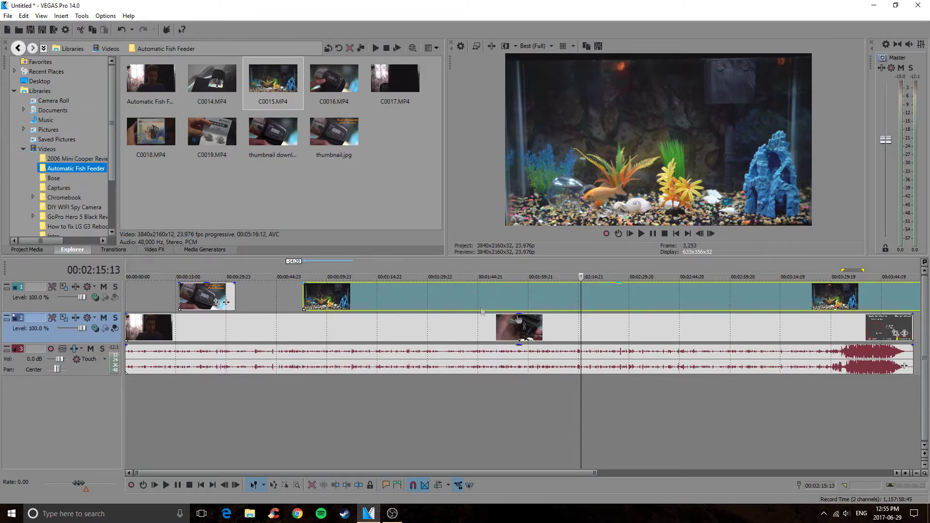
- Play the timeline from just before the fish tank event to preview the cut into it
drag(581, 431, 295, 411)
click(641, 234)
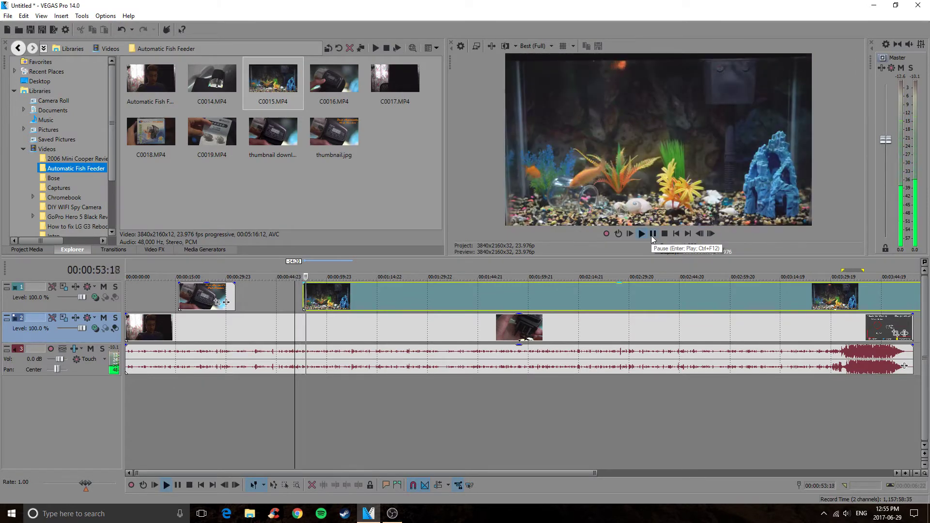
click(652, 235)
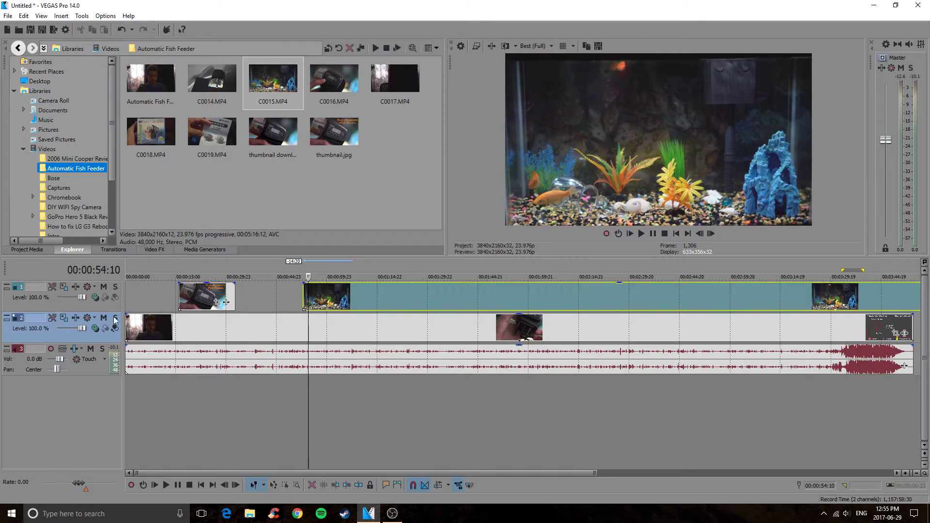
- Insert a new video track at the top and place thumbnail.jpg on it at about 1 minute 11 seconds
right_click(225, 409)
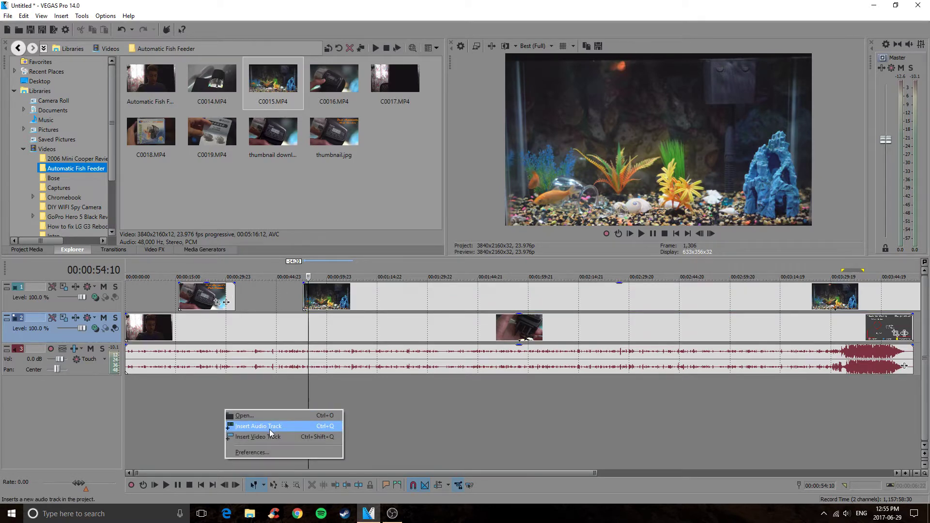
click(265, 437)
drag(314, 144, 372, 300)
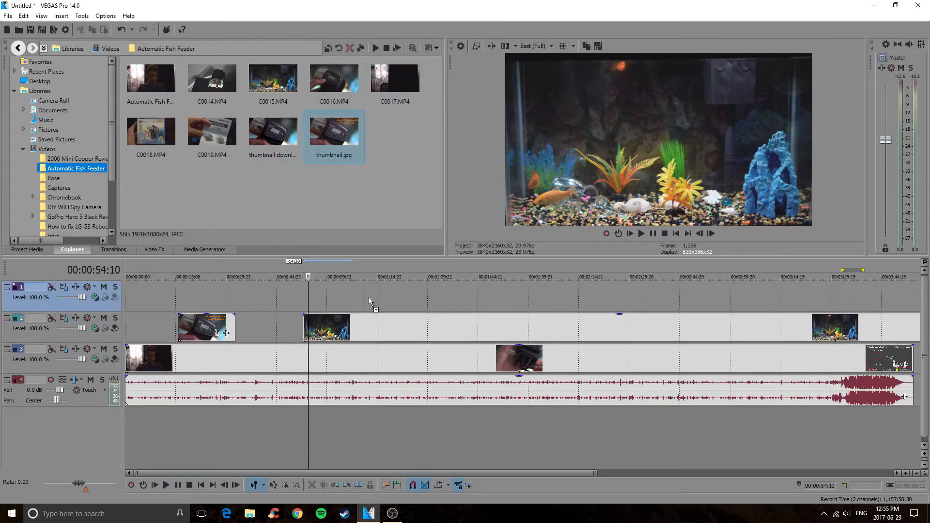
drag(308, 292, 288, 302)
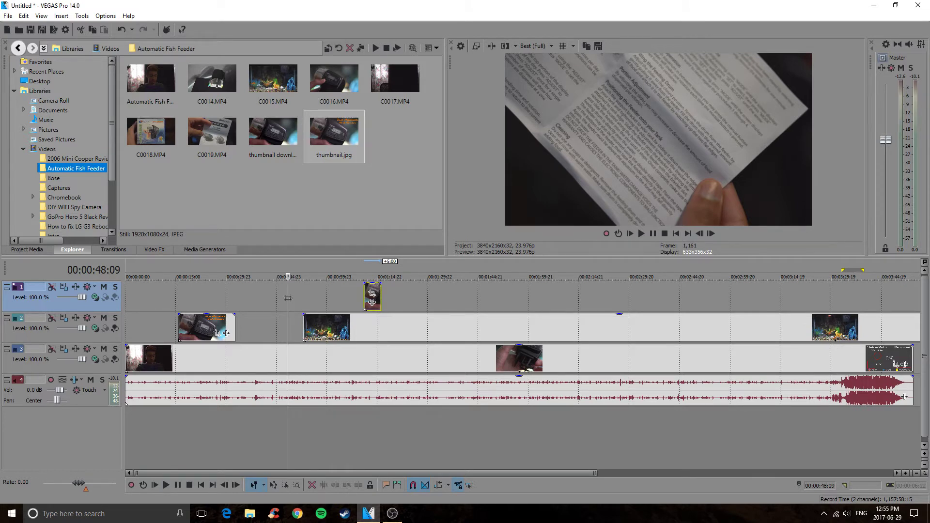
- Split the fish tank event at 00:01:20:16 and move its second part to start at about 1 minute 46 seconds
click(396, 329)
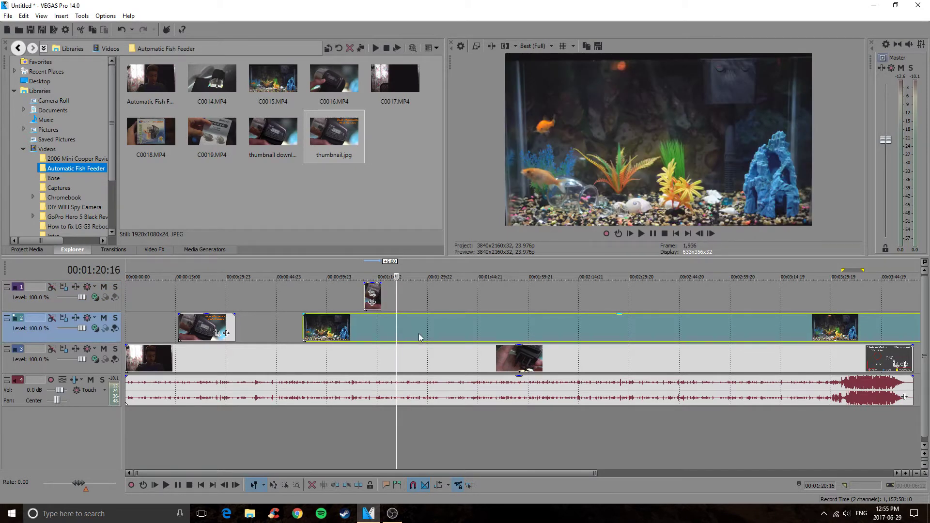
right_click(395, 325)
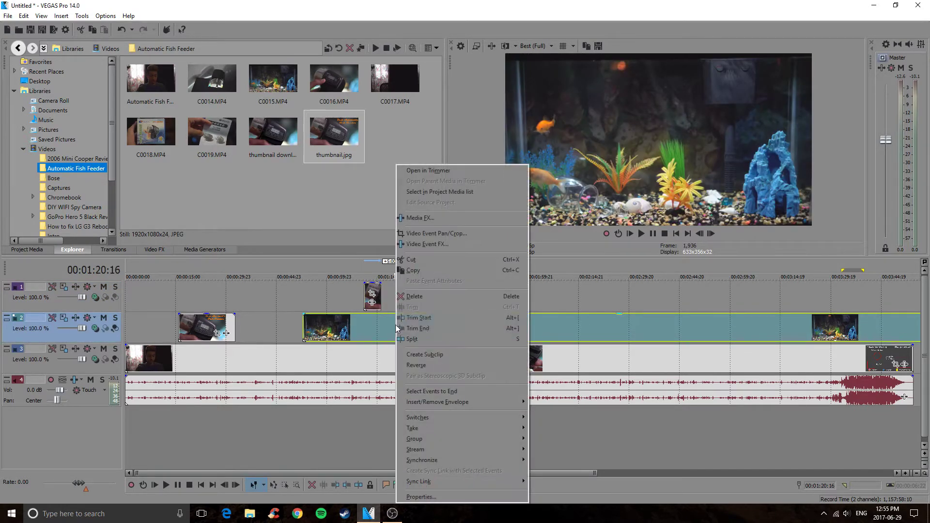
click(458, 340)
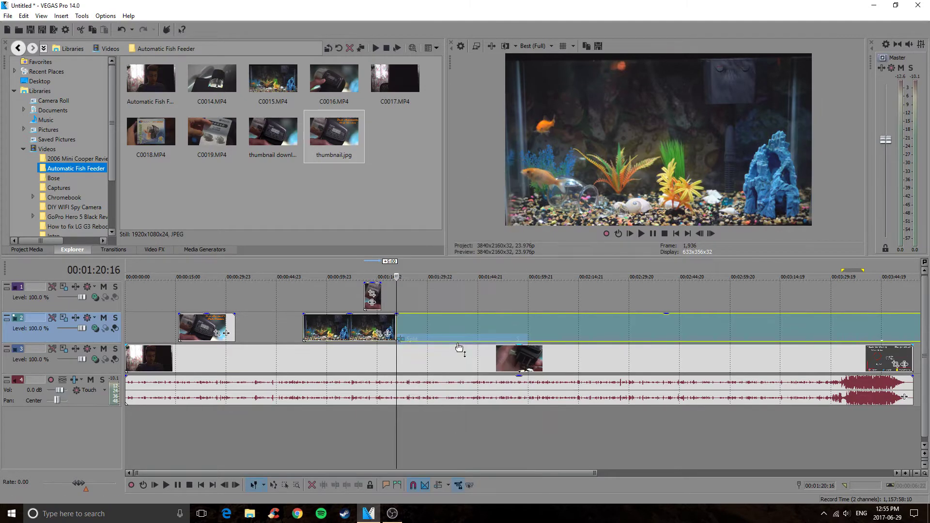
drag(433, 325, 518, 326)
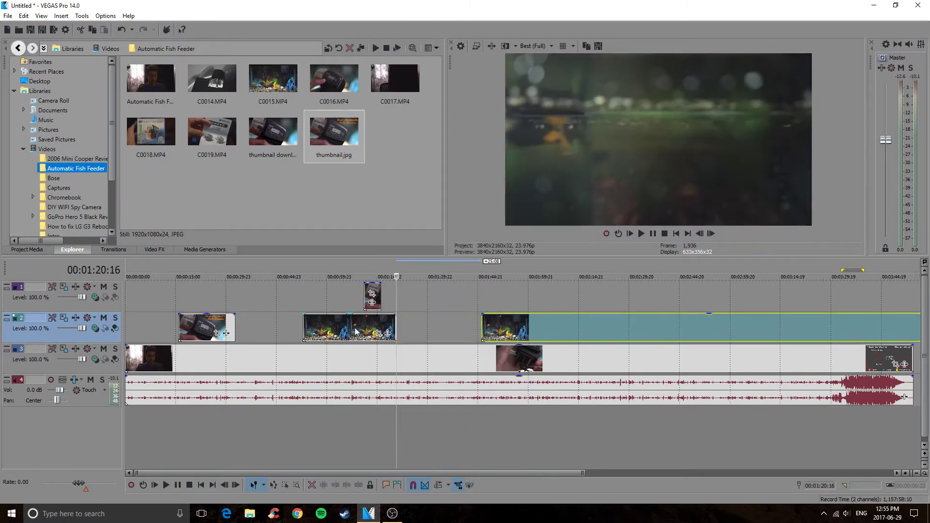
- Delete the first part of the split fish tank event and move the remaining part to start at about 1 minute 17 seconds
click(337, 304)
click(364, 329)
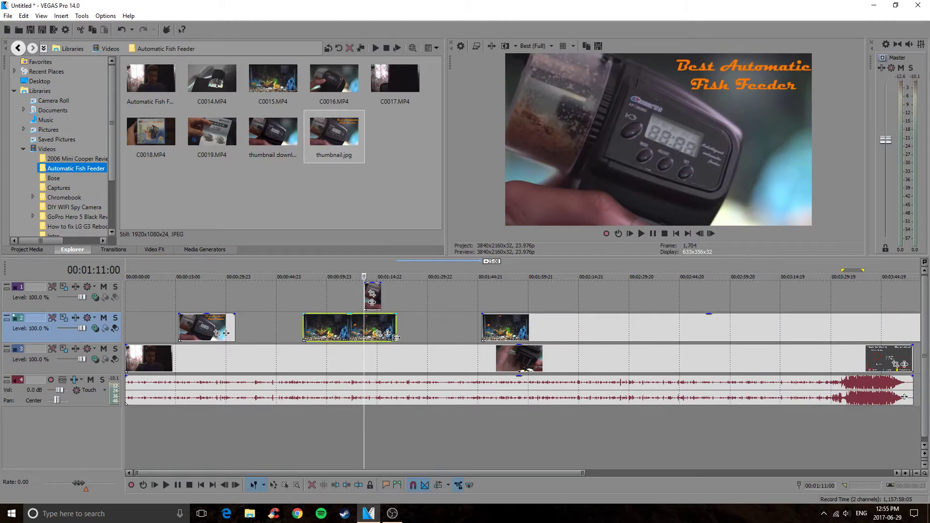
key(Delete)
drag(553, 324, 456, 330)
- Split the fish tank event at 00:01:47:11 and again at about 2 minutes 17 seconds
click(486, 324)
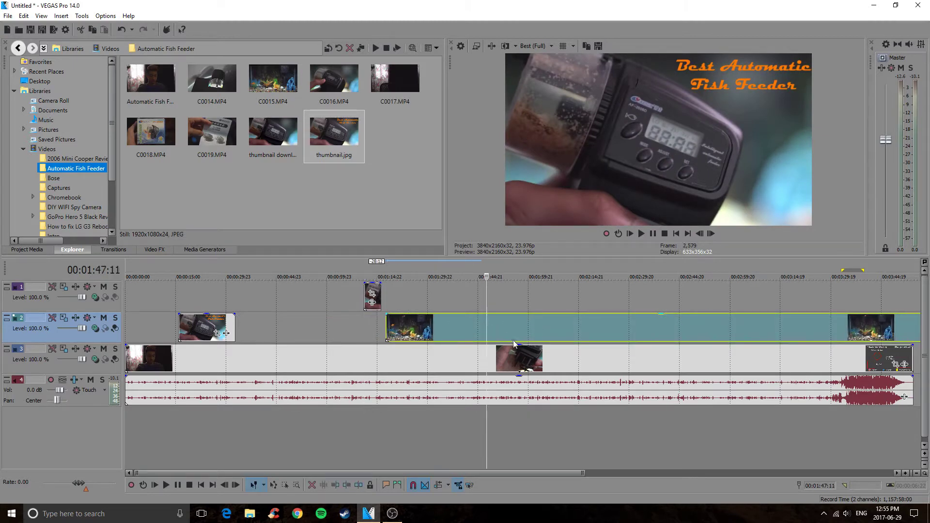
key(s)
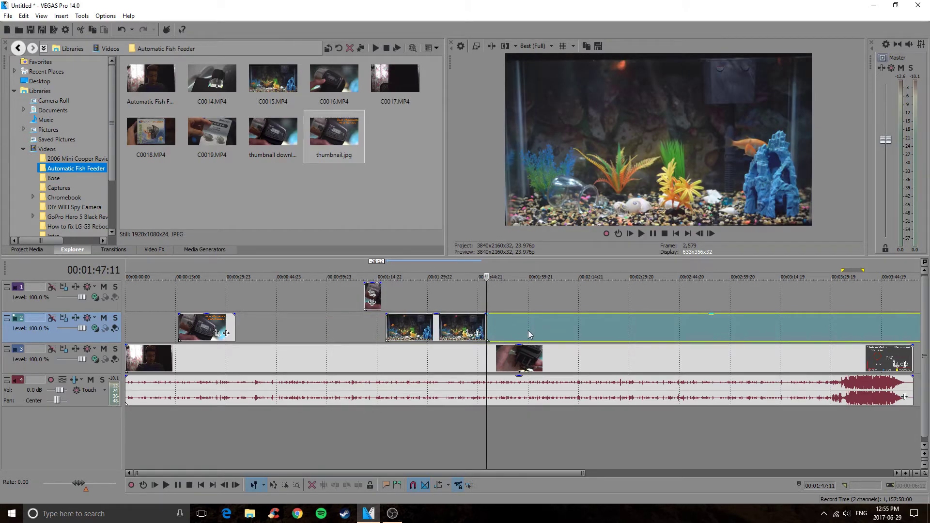
click(587, 333)
key(s)
- Delete the middle fish tank piece and close the gap by moving the last piece against the first one
click(546, 328)
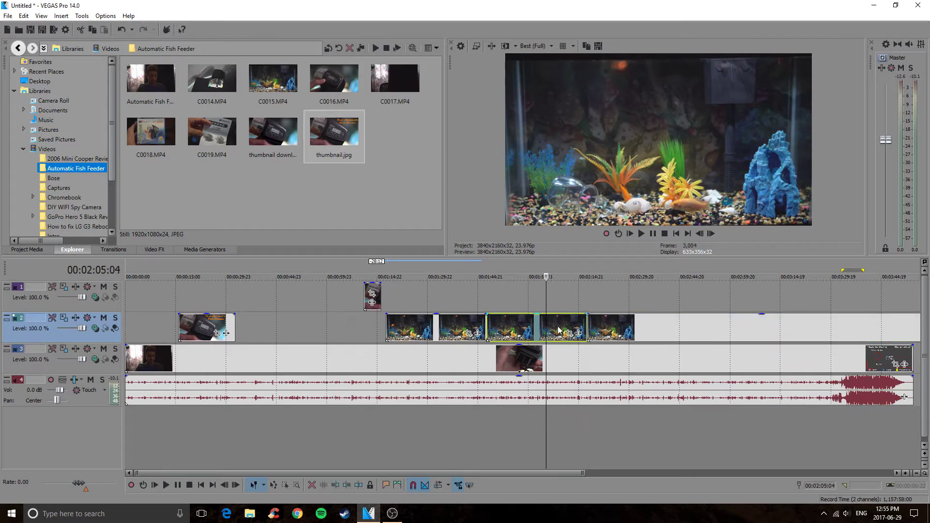
key(Delete)
drag(637, 334, 558, 337)
- Play the timeline from just before the join between the two fish tank events to preview the hard cut
drag(543, 342, 472, 301)
click(641, 235)
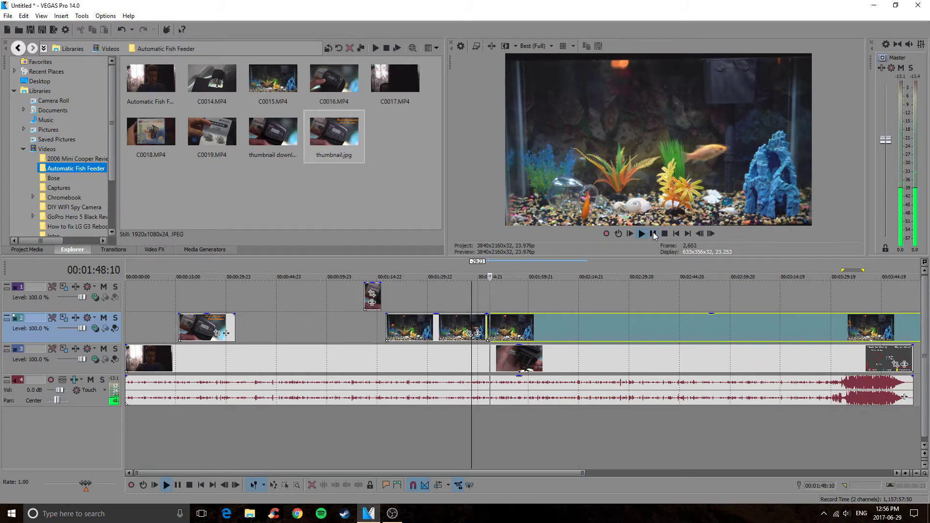
click(653, 233)
- Try a fade-out on the end of the first fish tank event and a fade-in on the start of the second, each under one second
scroll(517, 334, up, 2)
scroll(517, 334, up, 3)
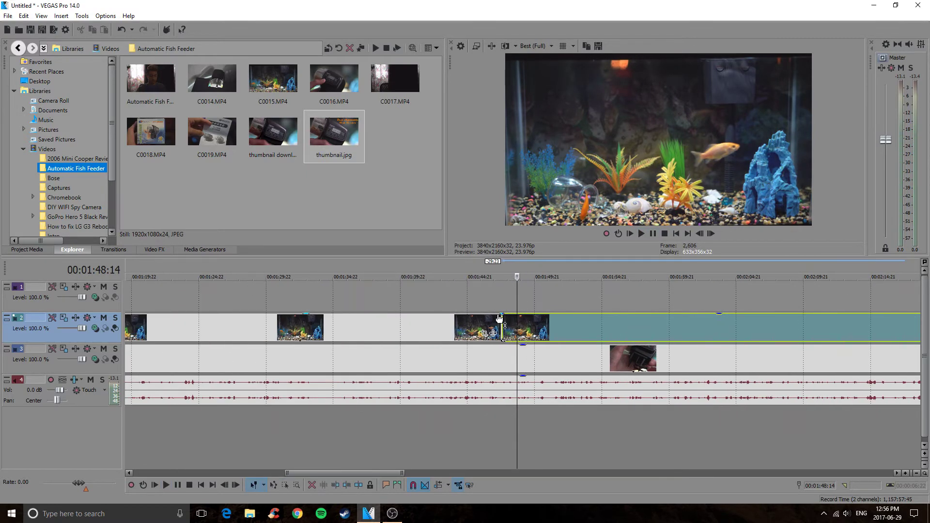
click(503, 314)
click(502, 317)
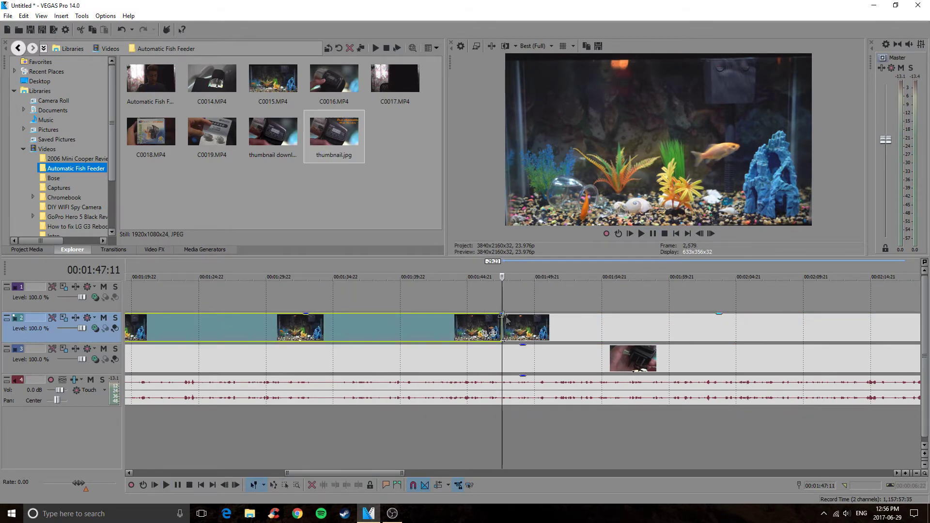
scroll(505, 329, up, 5)
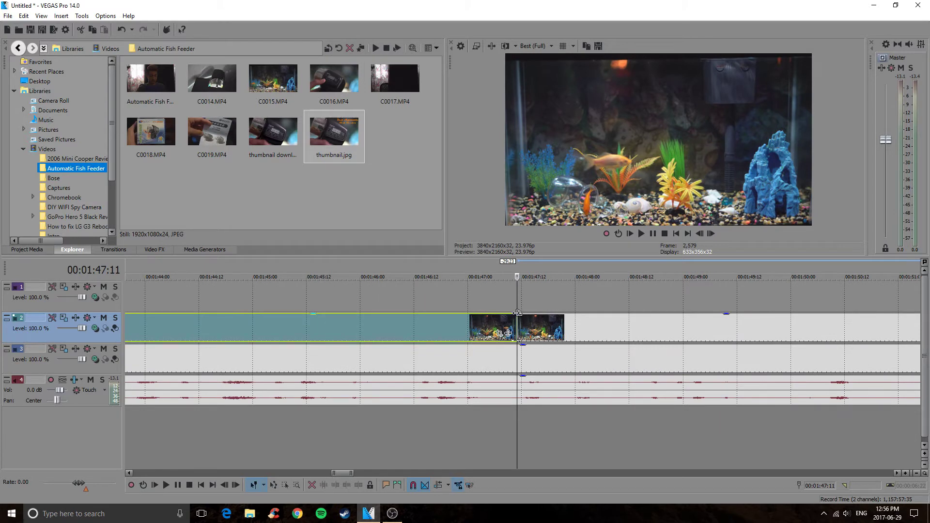
drag(517, 313, 427, 314)
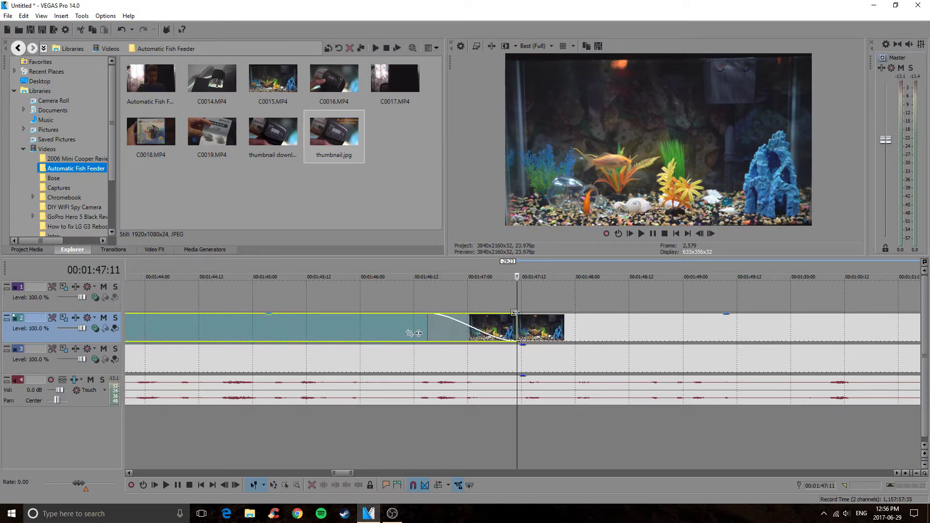
drag(519, 314, 596, 318)
- Play the timeline from about two seconds before the join to preview the fade between the fish tank events
scroll(562, 296, down, 2)
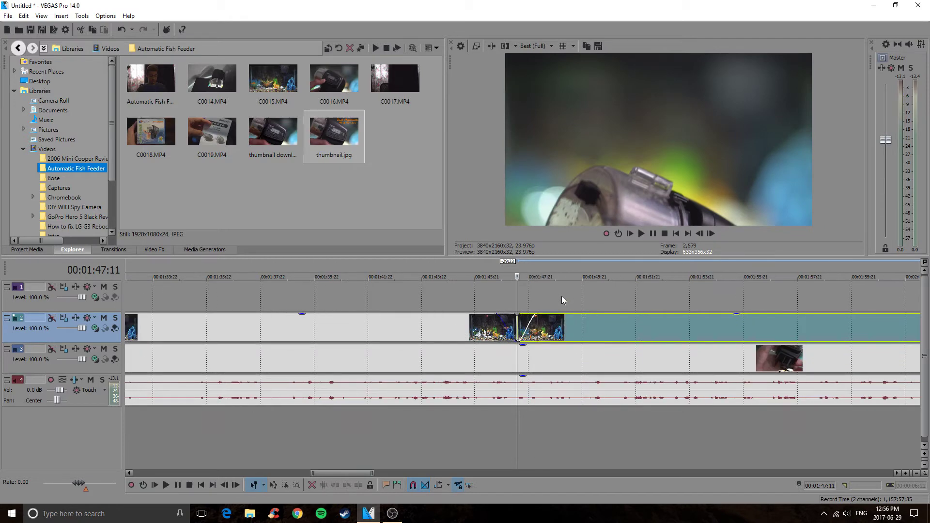
scroll(562, 296, down, 1)
drag(517, 277, 471, 277)
click(641, 233)
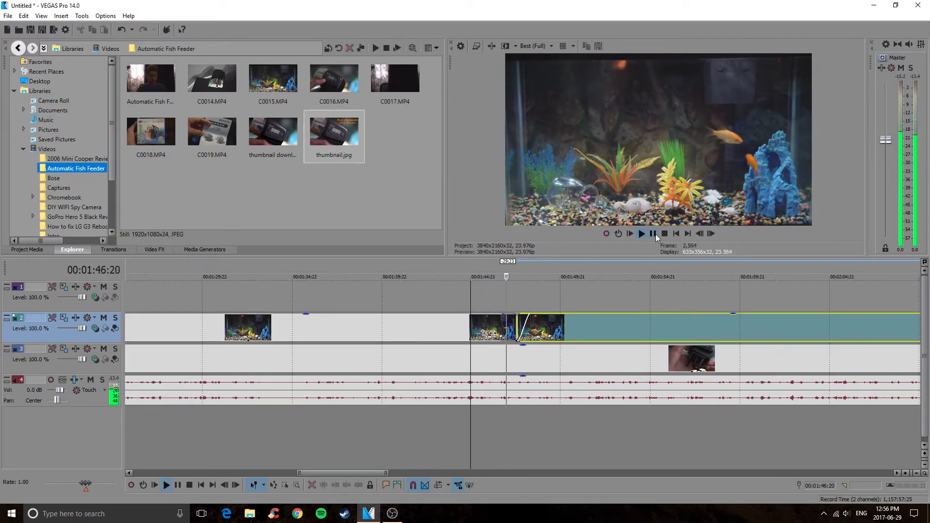
click(653, 234)
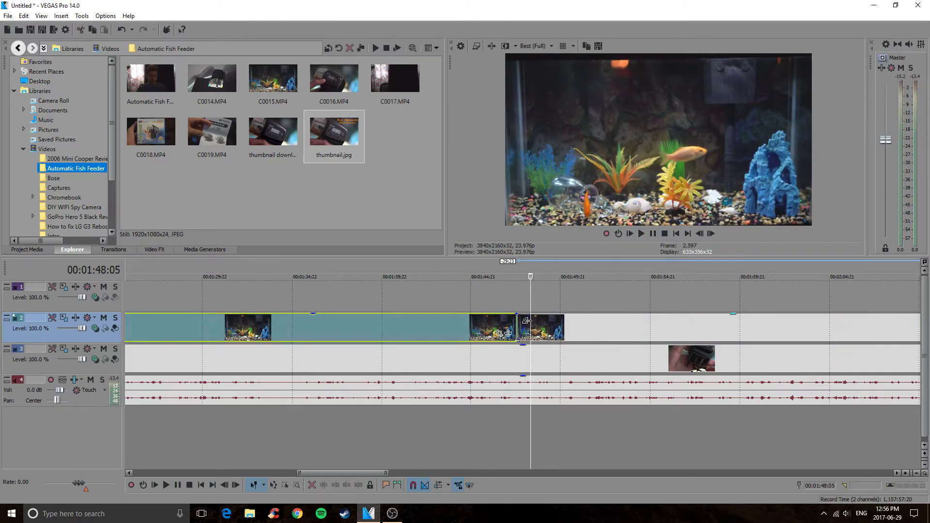
- Overlap the second fish tank event onto the end of the first to create a crossfade of about 4 seconds
click(617, 289)
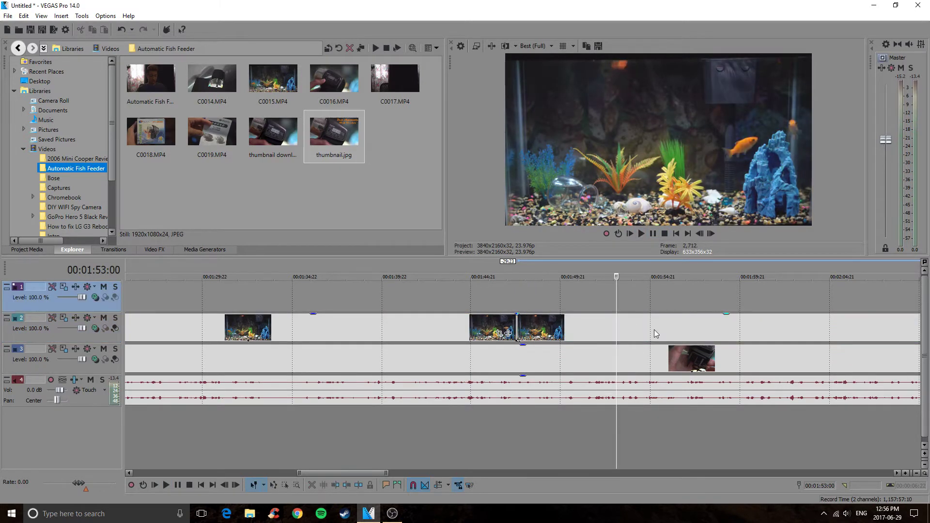
drag(654, 333, 635, 330)
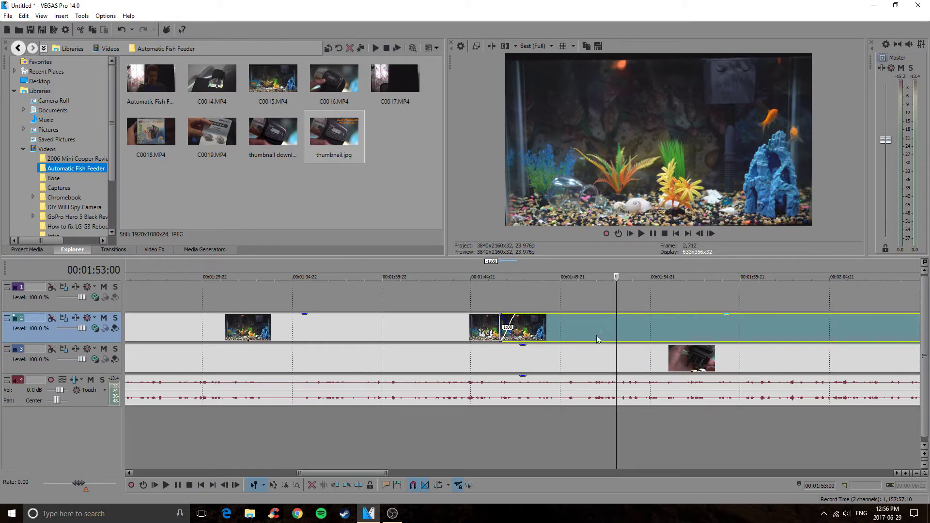
drag(661, 330, 599, 330)
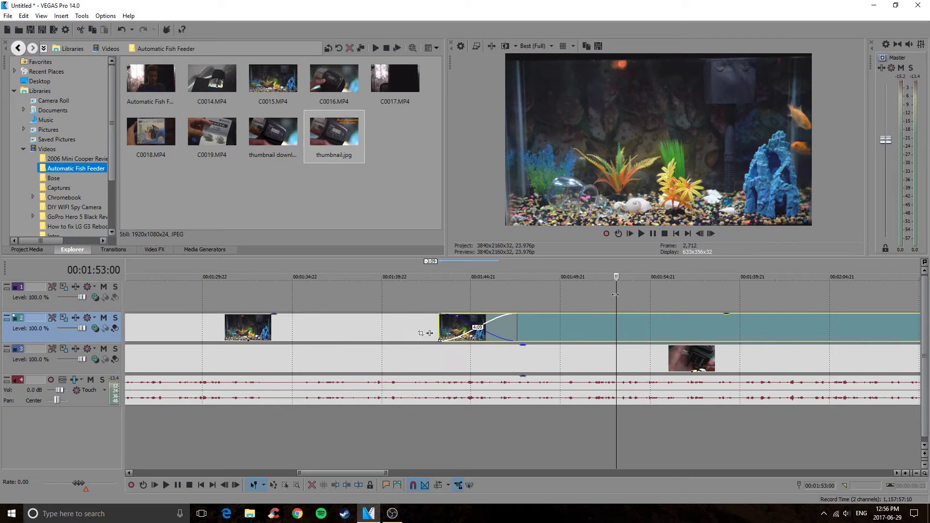
- Play the timeline from just before the overlap to preview the crossfade between the two fish tank events
drag(615, 295, 436, 294)
click(641, 234)
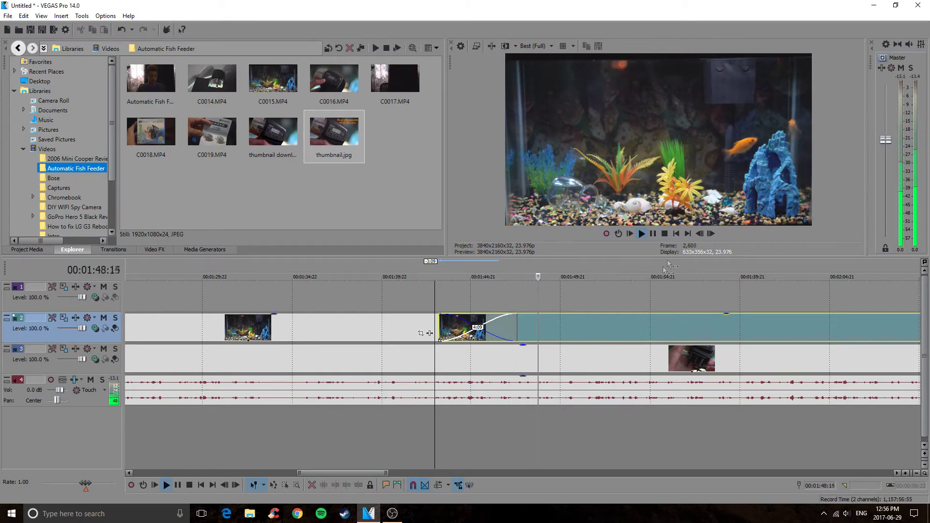
click(653, 234)
- Extend the top-track thumbnail image to about 1 minute 33 seconds and move it to about 1 minute 5 seconds on the fish tank track, overlapping the footage
scroll(458, 304, down, 5)
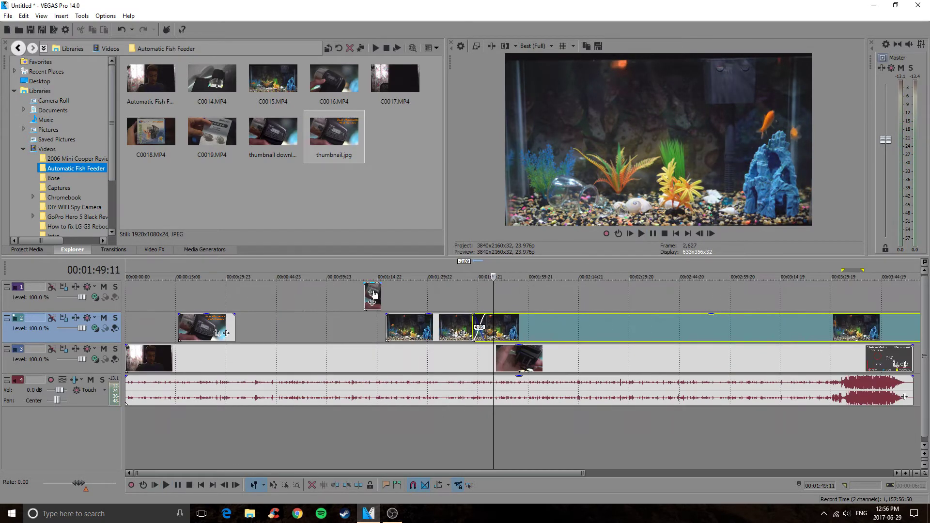
drag(379, 300, 439, 302)
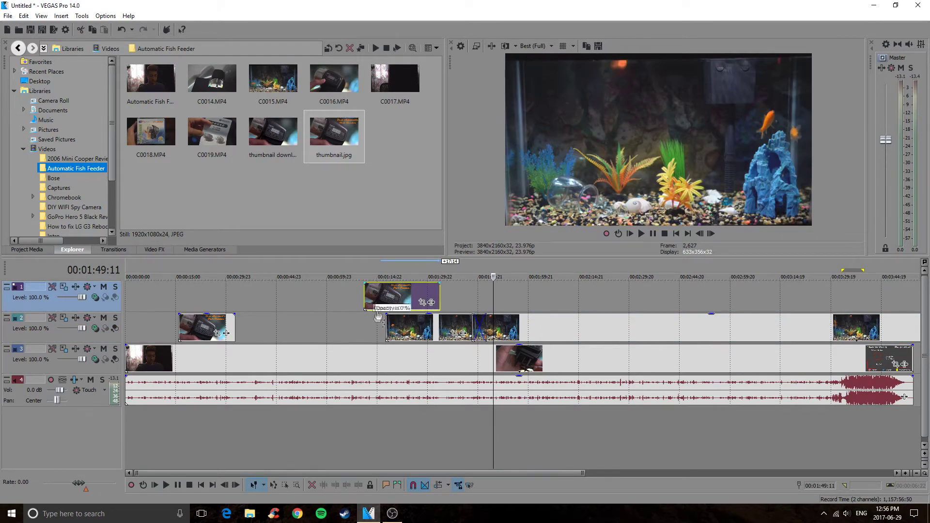
drag(385, 290, 367, 321)
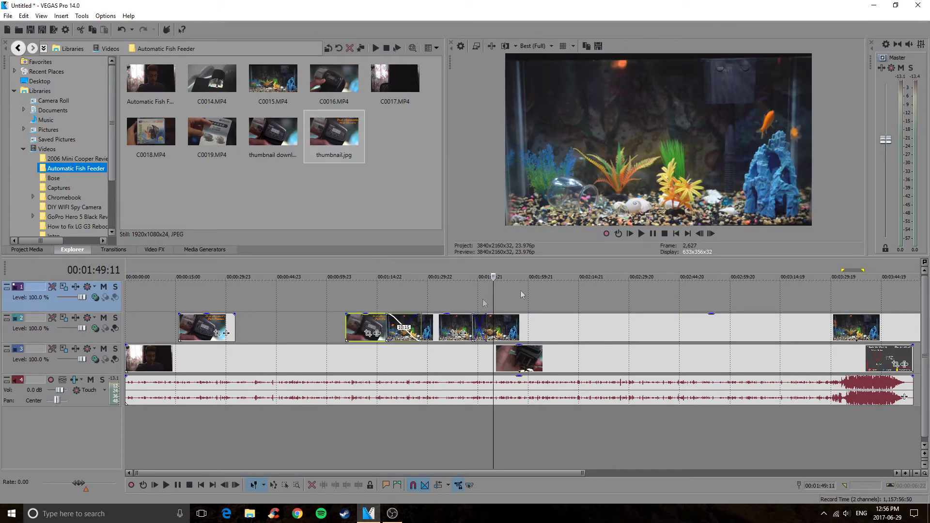
- Play the timeline from 00:01:17:12 to preview the thumbnail image dissolving into the fish tank footage
drag(491, 305, 486, 305)
click(444, 303)
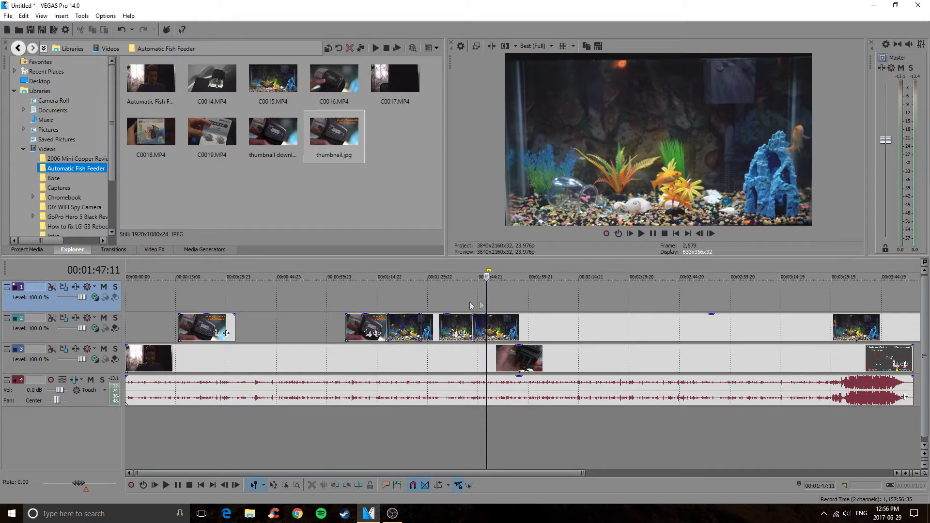
click(386, 297)
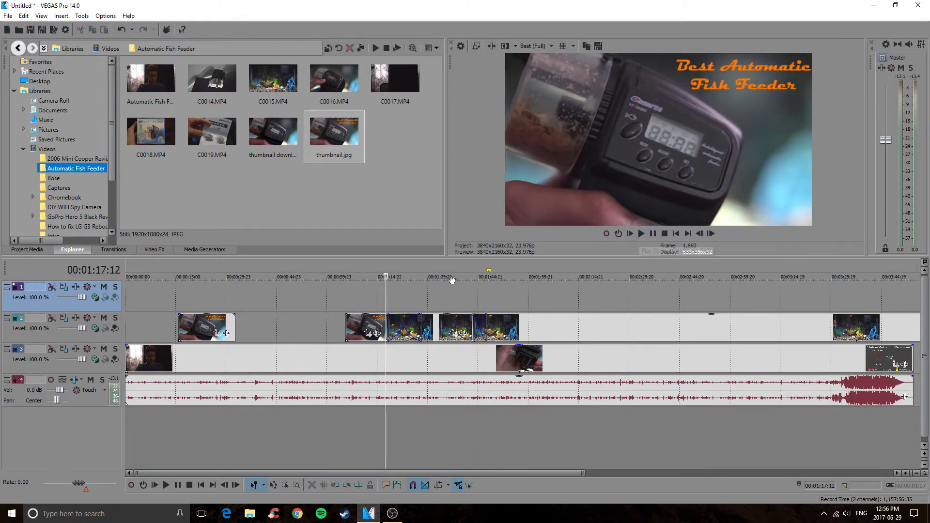
click(641, 234)
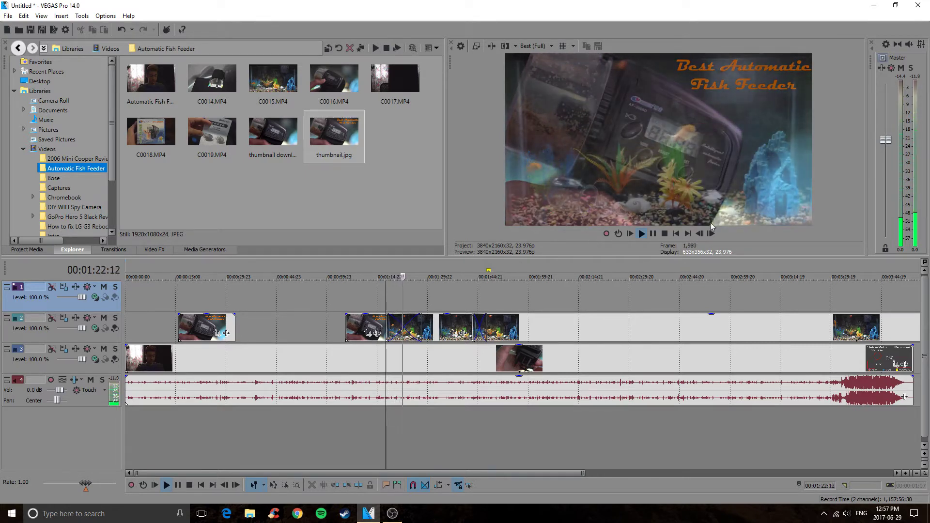
click(664, 233)
- Pull the two fish tank events apart and away from the thumbnail image, and delete the shorter one
scroll(628, 293, down, 2)
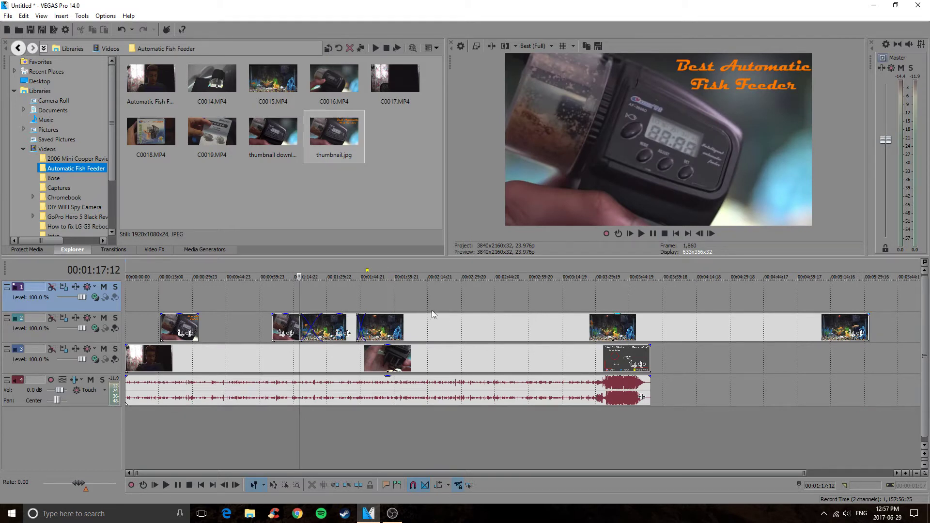
drag(461, 326, 532, 333)
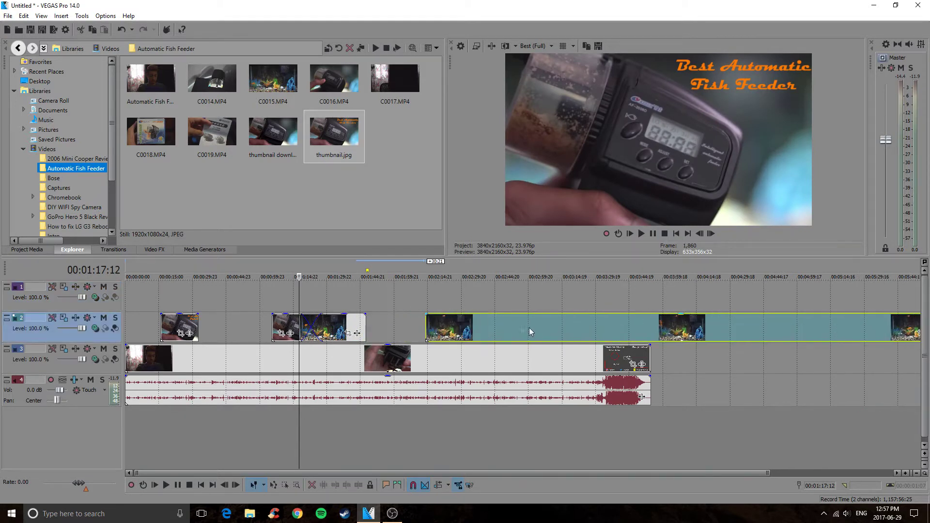
drag(362, 326, 414, 325)
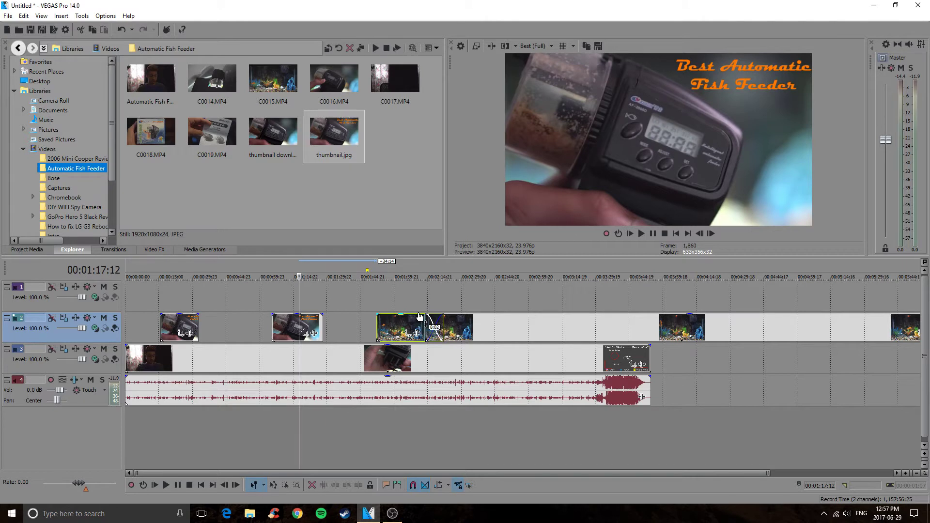
drag(395, 326, 360, 330)
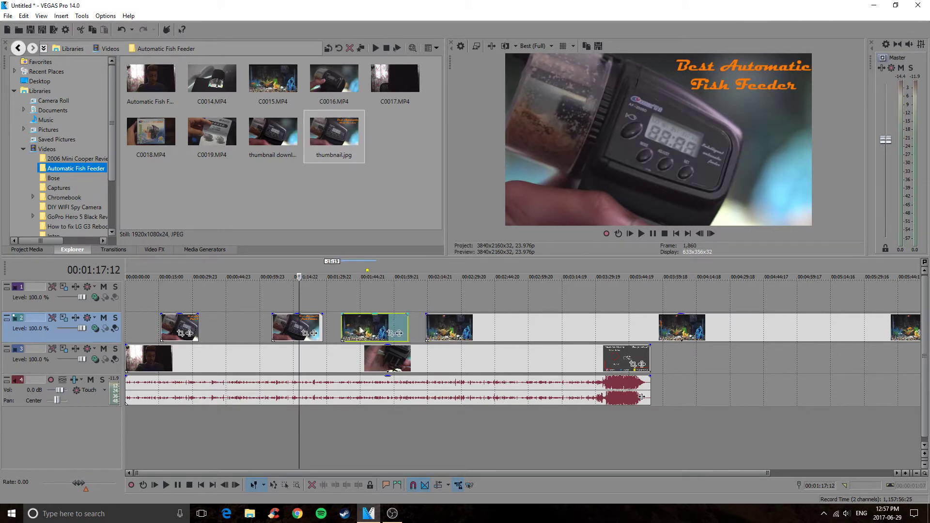
key(Delete)
- Move the remaining fish tank event to start at about 1 minute 36 seconds and trim its end to about 1 minute 59 seconds
drag(508, 323, 443, 324)
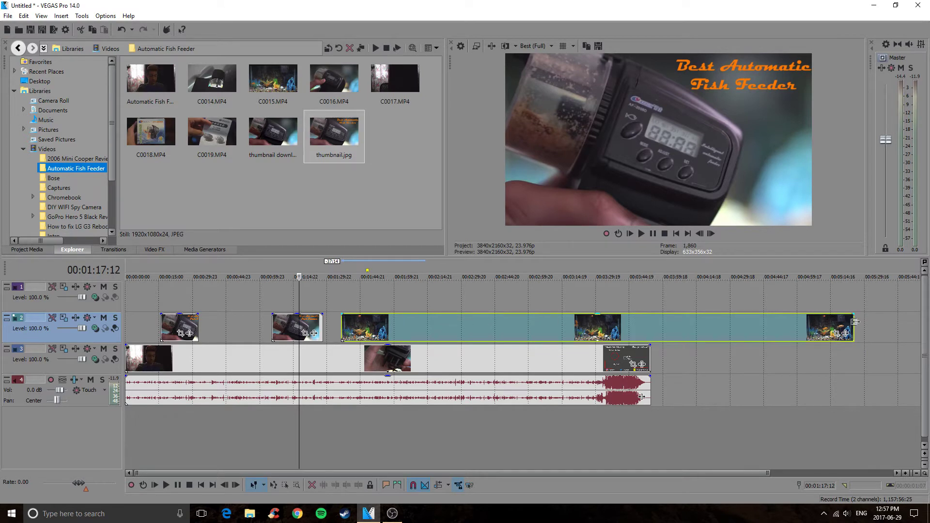
drag(853, 321, 392, 324)
click(352, 277)
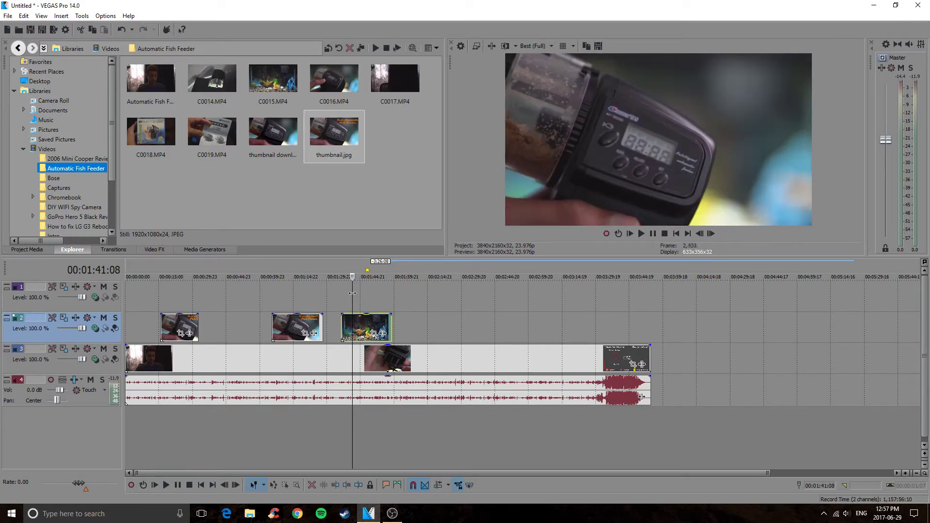
- Play the fish tank event from about 1 minute 41 seconds, and again from about 1 minute 55 seconds to its end
click(657, 235)
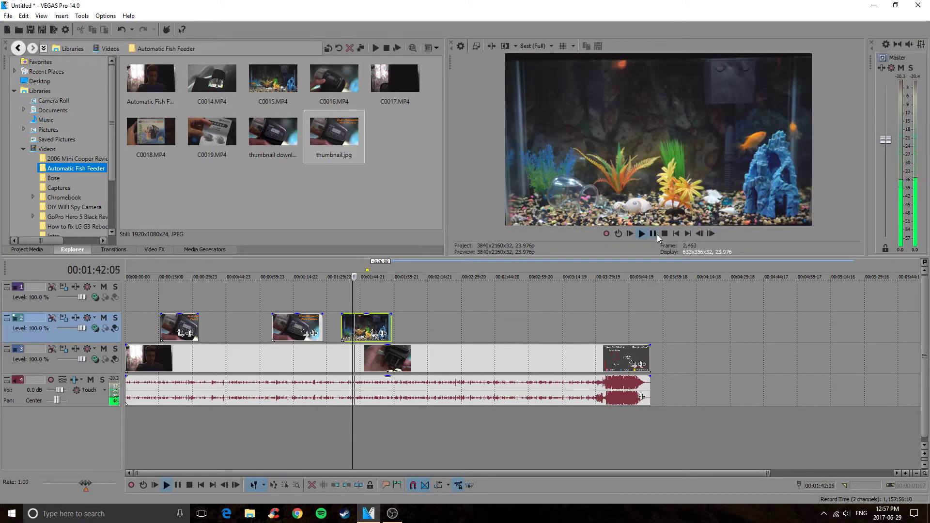
click(653, 235)
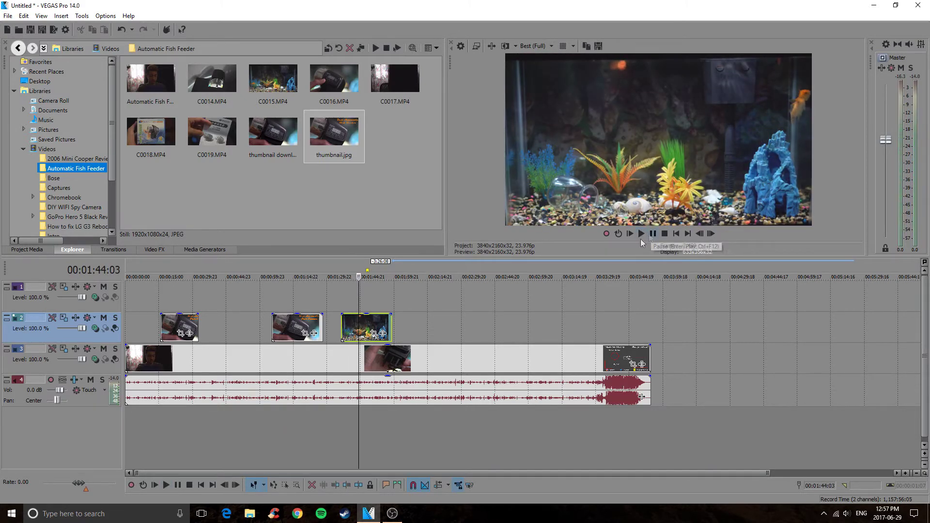
drag(355, 291, 401, 290)
click(360, 291)
click(391, 292)
click(385, 292)
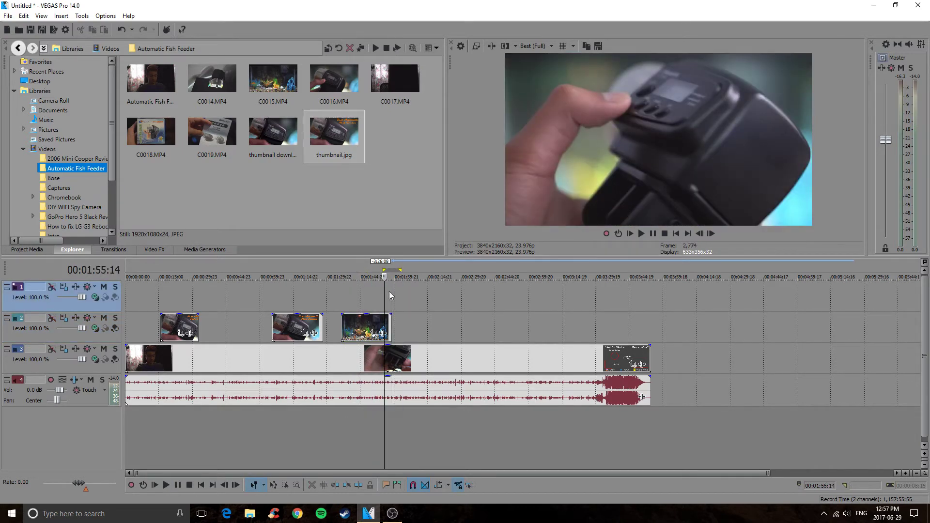
click(657, 236)
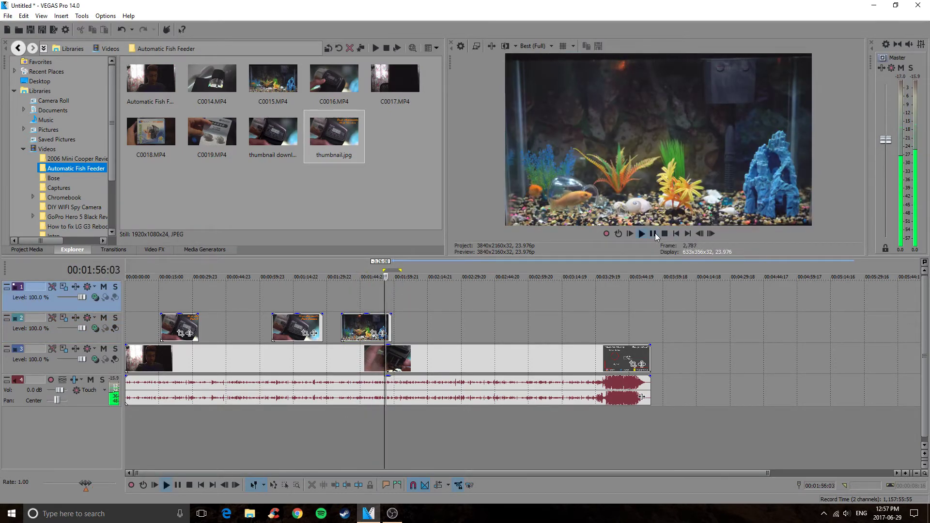
click(657, 237)
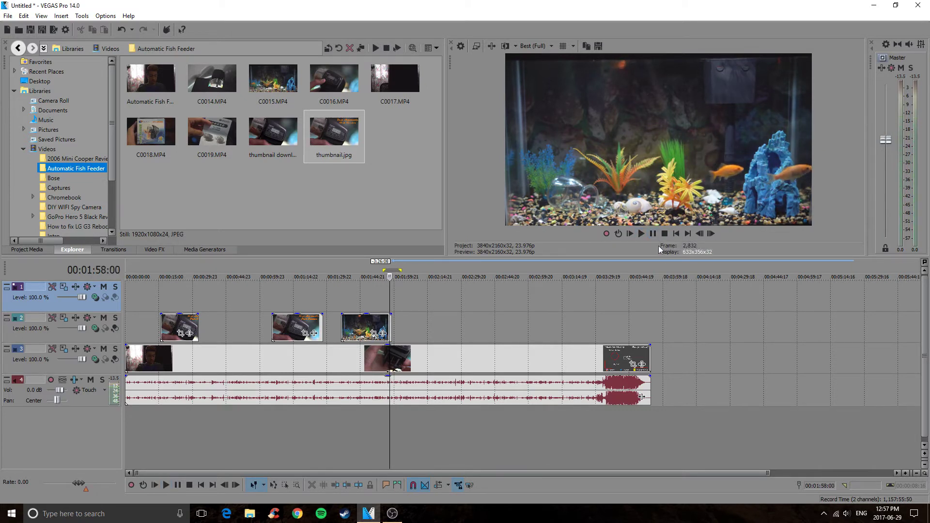
- Undo the end trim of the fish tank event
key(ctrl+z)
click(741, 297)
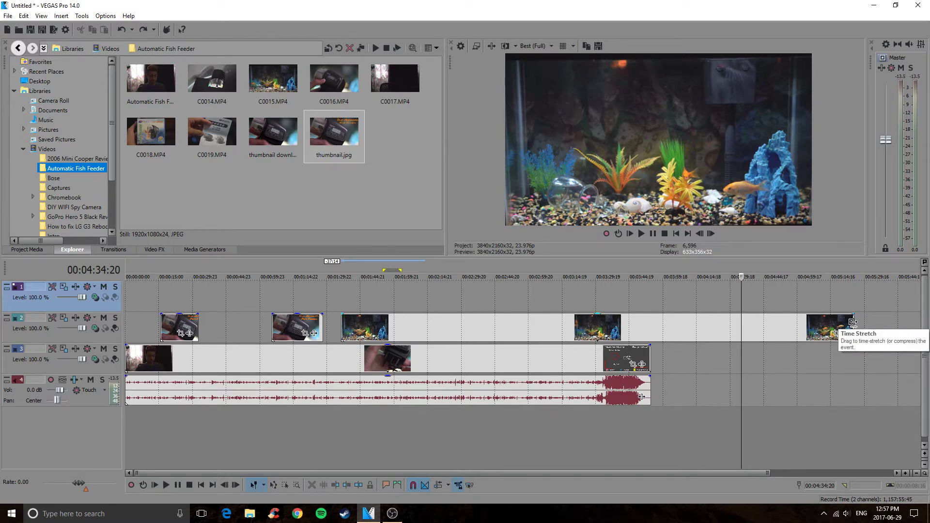
- Time-compress the fish tank event so it ends at about 2 minutes 33 seconds, and play it from its start
mouse_move(852, 321)
mouse_down()
mouse_move(596, 324)
mouse_move(457, 338)
mouse_up()
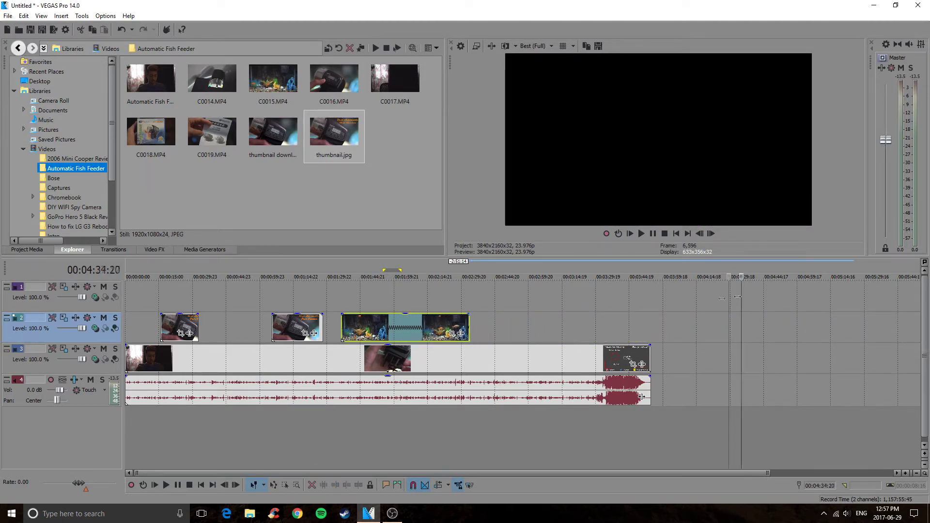
click(406, 320)
drag(405, 292, 344, 291)
click(641, 233)
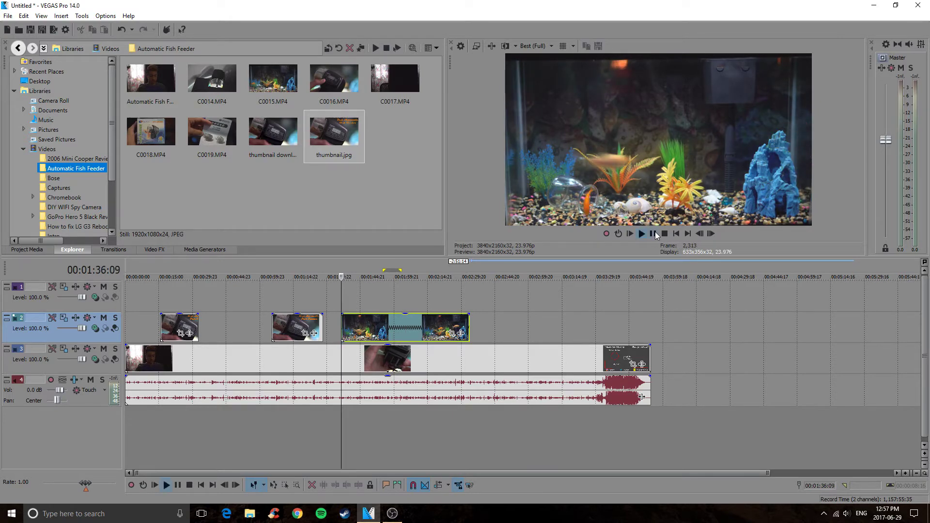
click(654, 234)
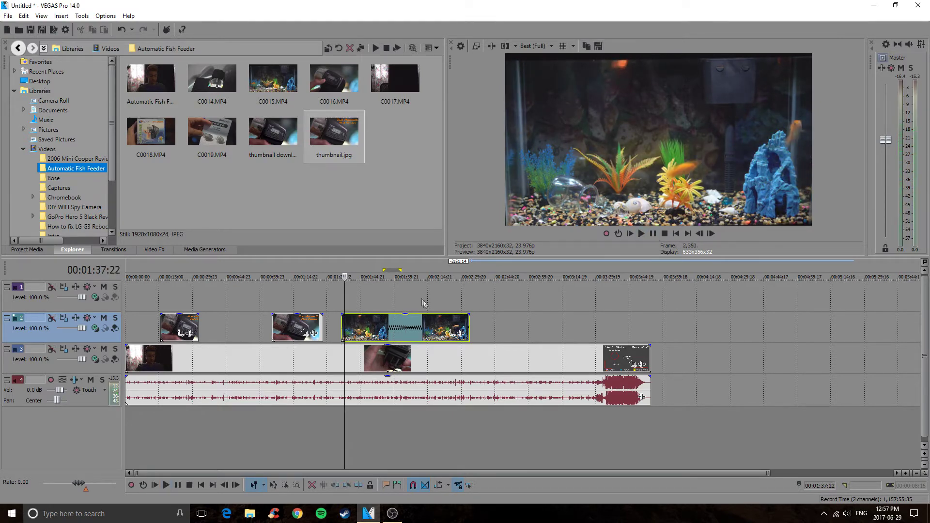
- Check the playback rate in the fish tank event's properties and play more of the sped-up footage
right_click(396, 320)
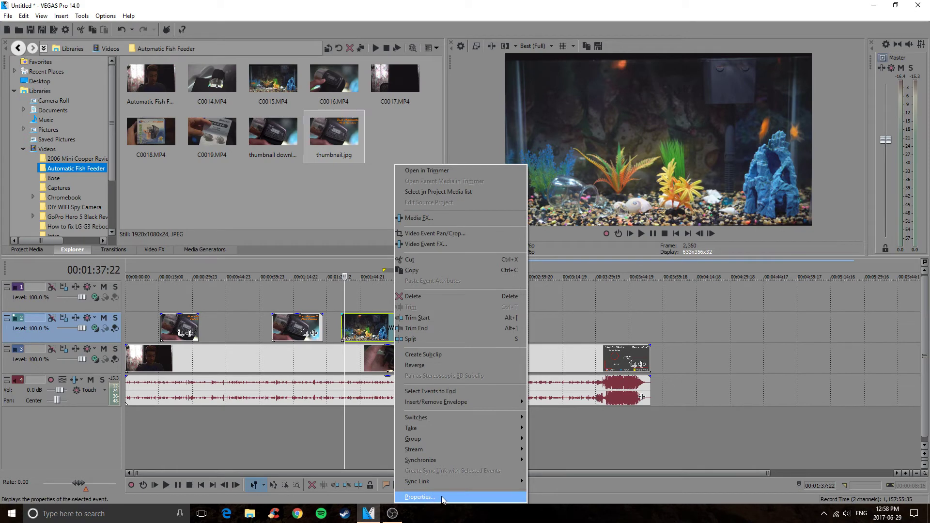
click(441, 496)
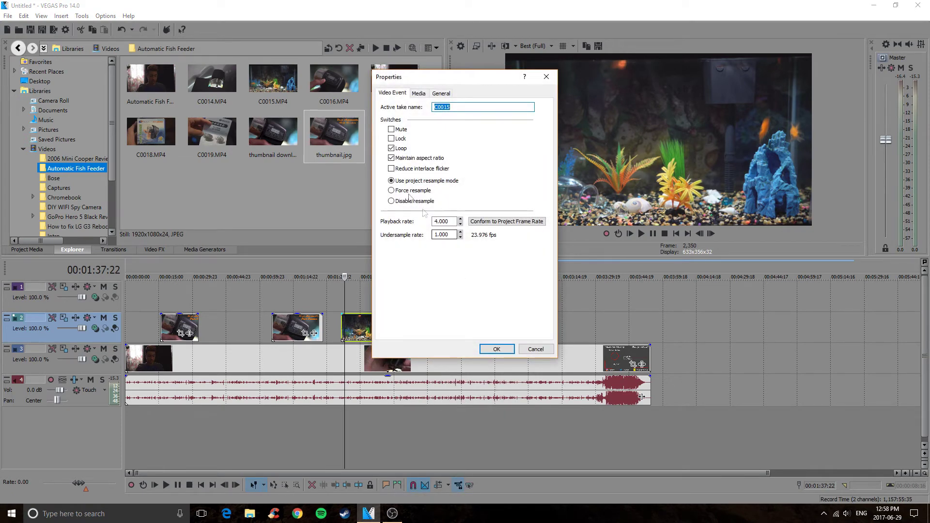
click(497, 349)
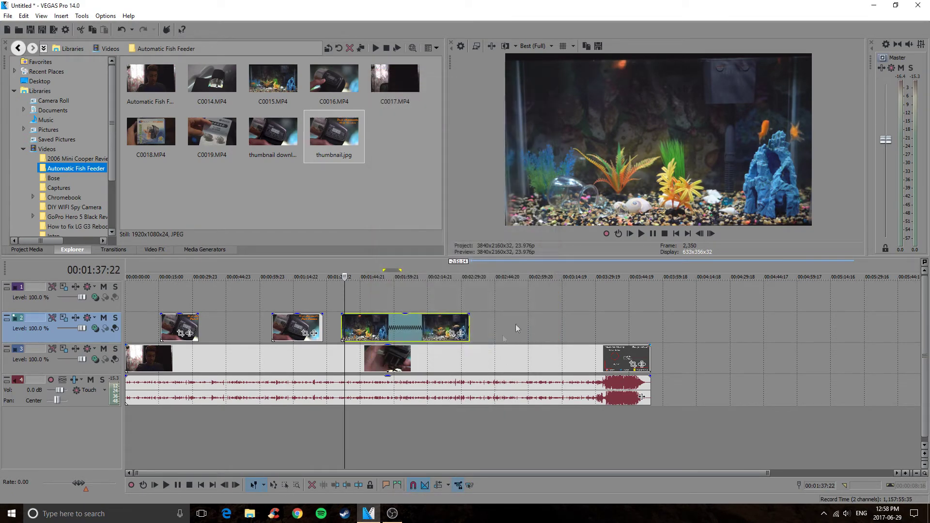
click(654, 234)
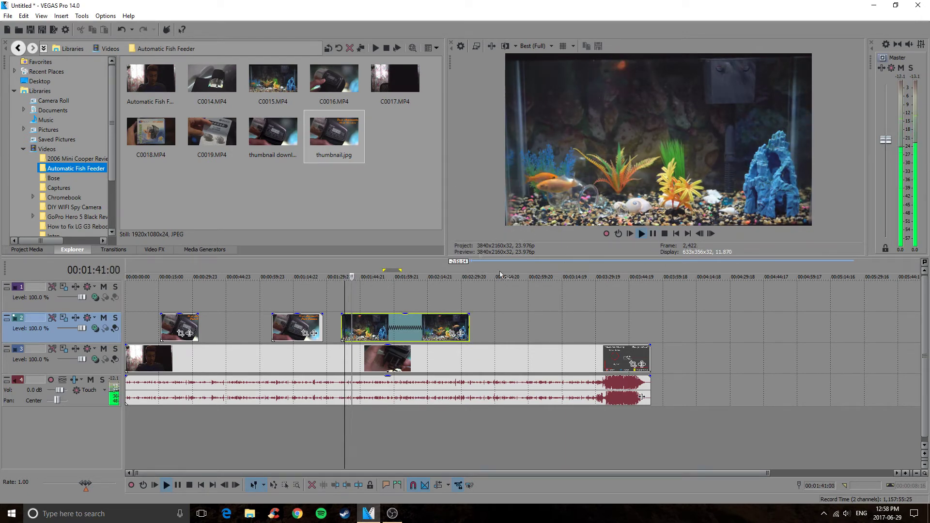
click(653, 233)
- Examine the preview quality levels and the resolution choices under Best
click(537, 46)
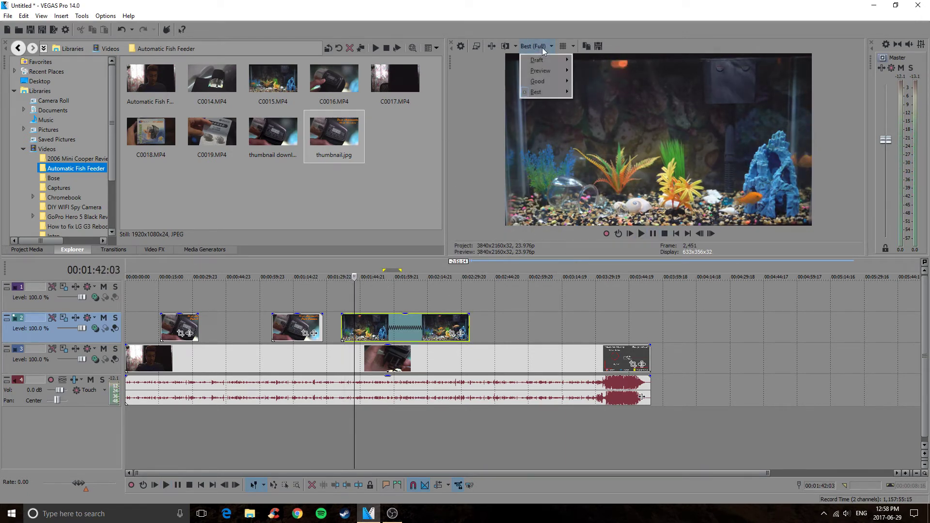
mouse_move(557, 93)
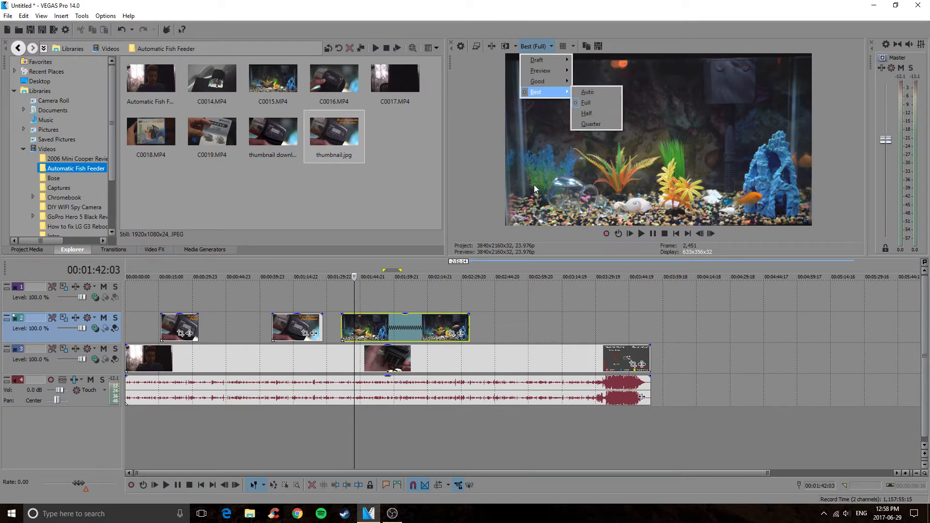
click(516, 272)
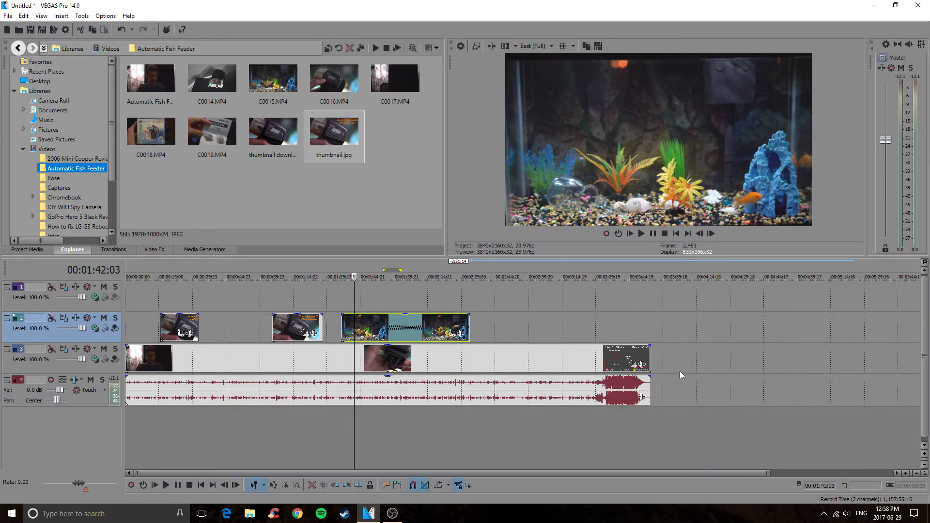
- Time-stretch the fish tank event to end at about 8 minutes, play it, and stretch it further to about 8 minutes 46 seconds
scroll(482, 289, up, 5)
scroll(513, 289, down, 6)
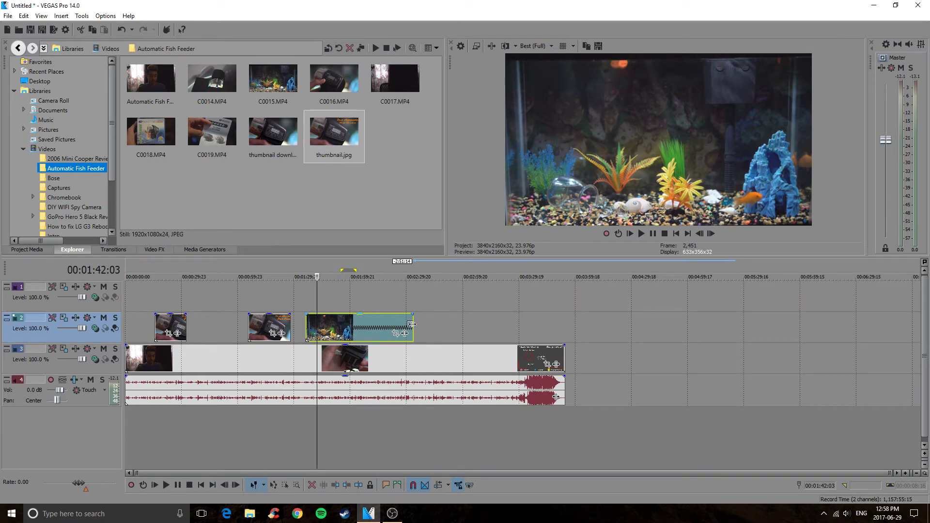
drag(411, 325, 757, 326)
scroll(283, 346, down, 1)
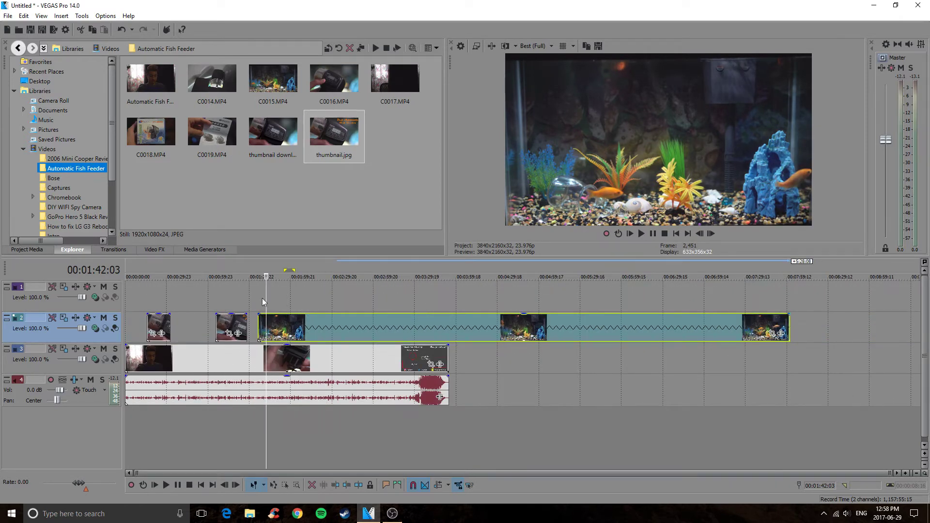
click(653, 235)
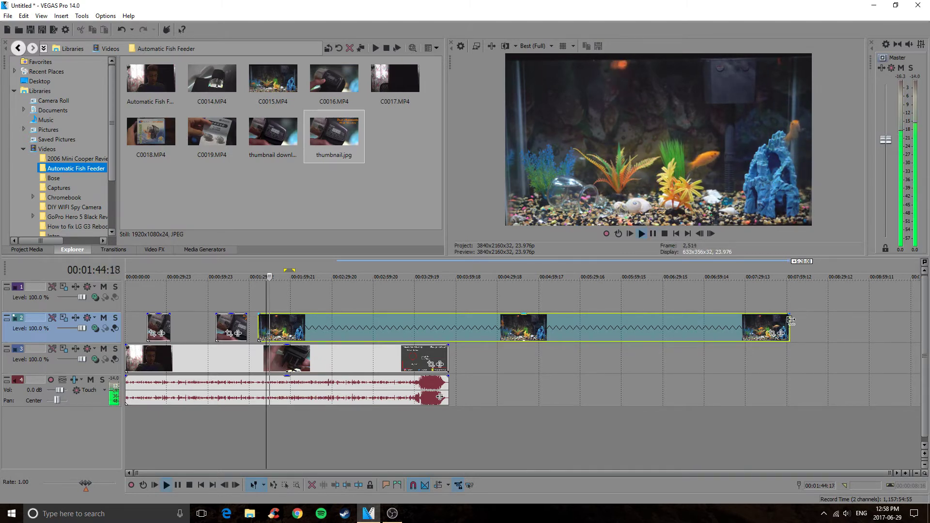
drag(789, 325, 851, 325)
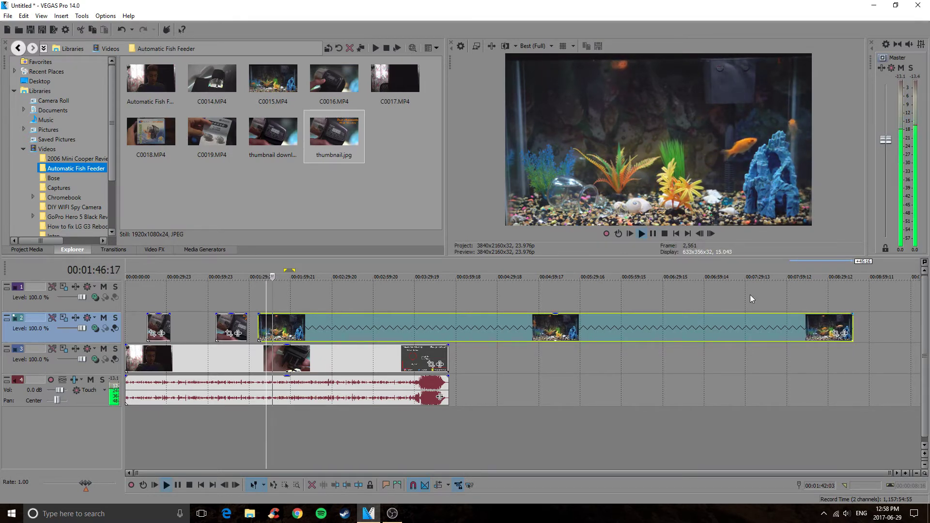
click(650, 235)
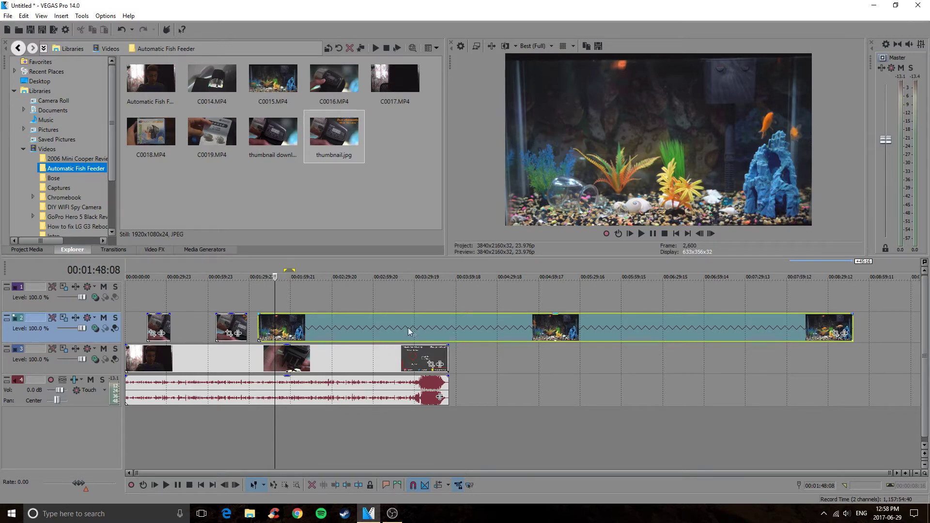
- Undo the time stretching and compression of the fish tank event
scroll(429, 333, up, 3)
scroll(448, 339, down, 3)
key(ctrl+z)
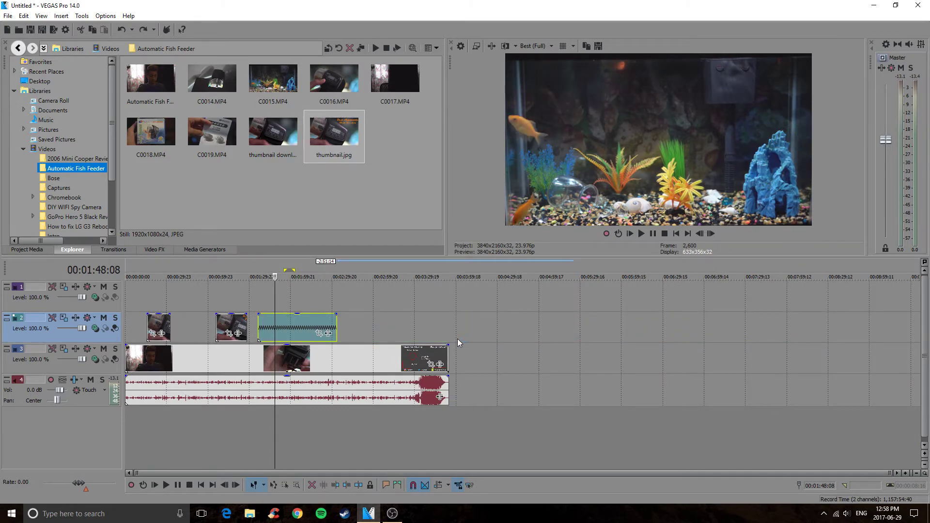
key(ctrl+shift+z)
click(676, 350)
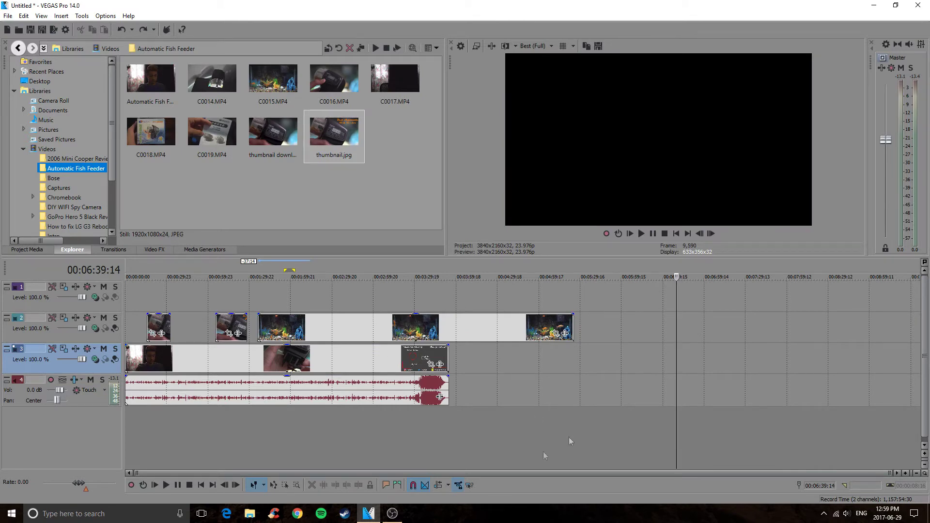
- Try the opacity control of the fish tank event and the gain control of the audio event near 2 minutes 1 second
scroll(263, 355, up, 2)
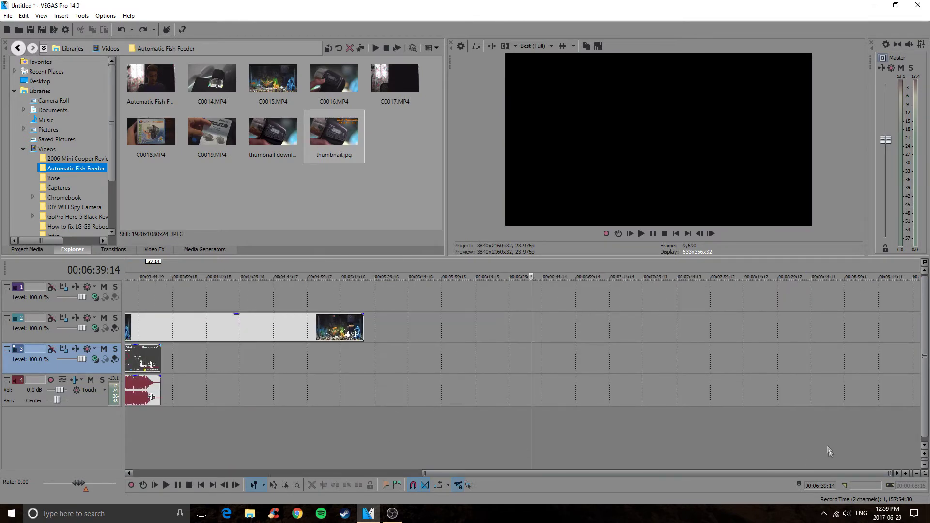
drag(807, 471, 441, 454)
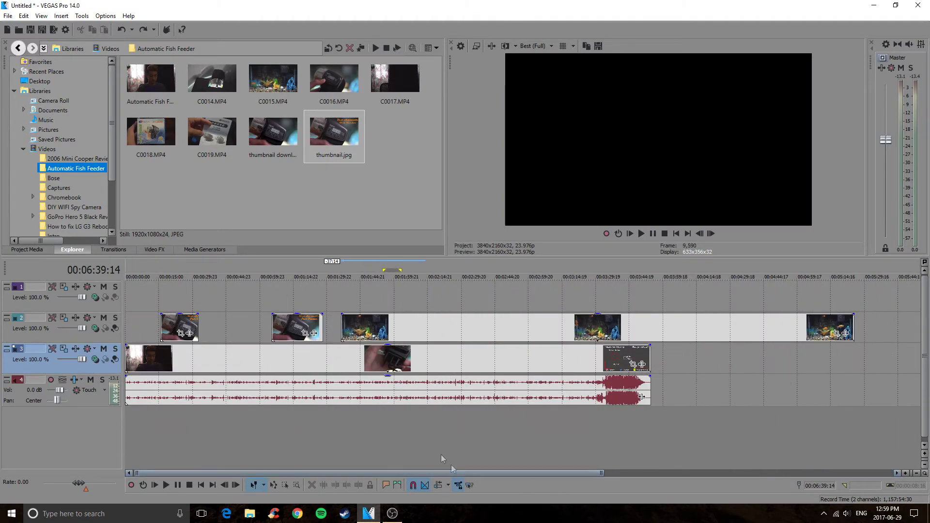
click(390, 381)
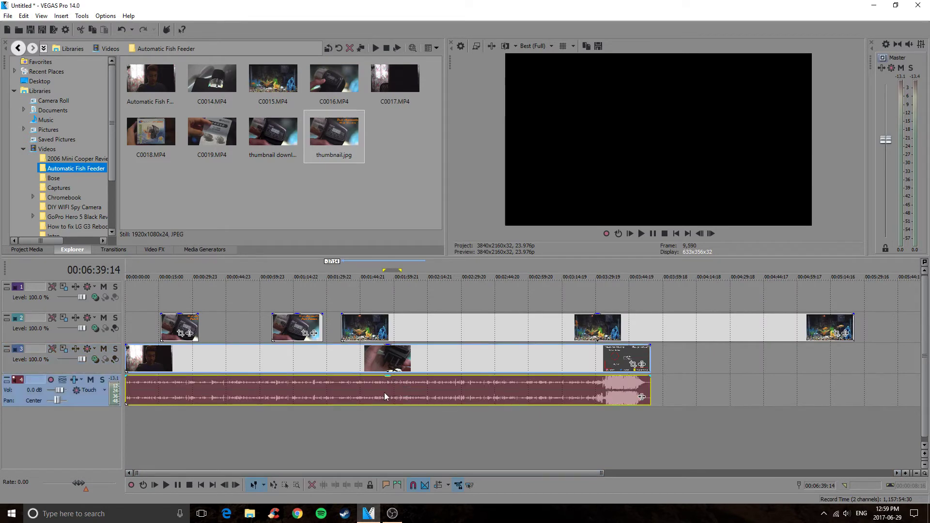
click(397, 427)
scroll(385, 398, up, 3)
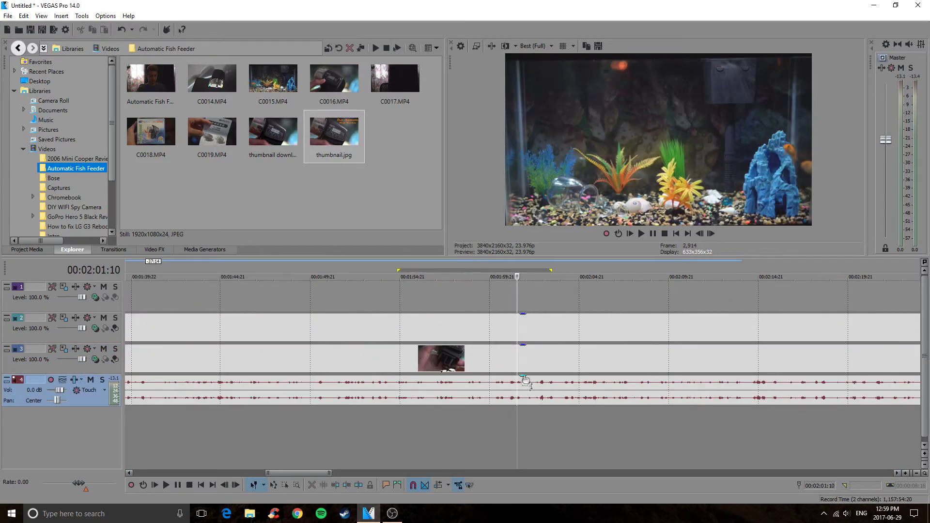
mouse_move(524, 314)
mouse_down()
mouse_move(535, 332)
mouse_move(539, 310)
mouse_up()
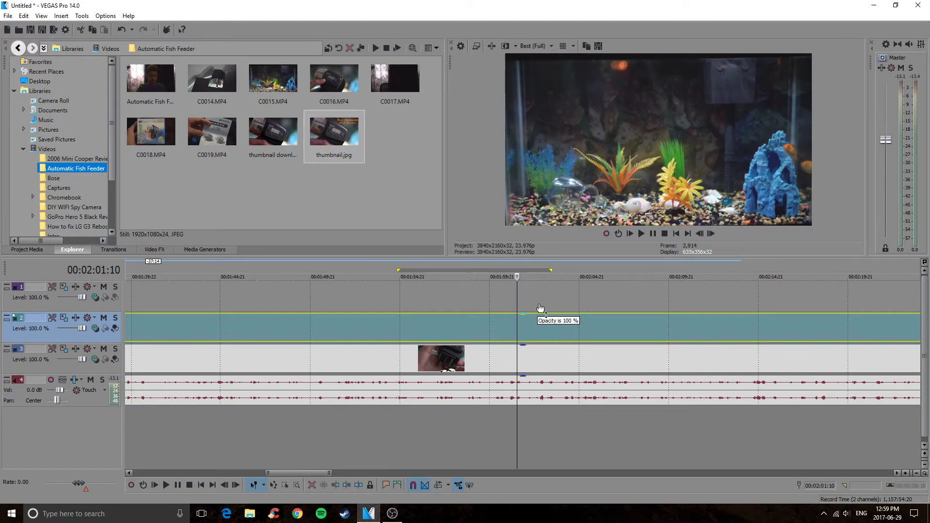
drag(522, 380, 523, 396)
scroll(460, 412, down, 10)
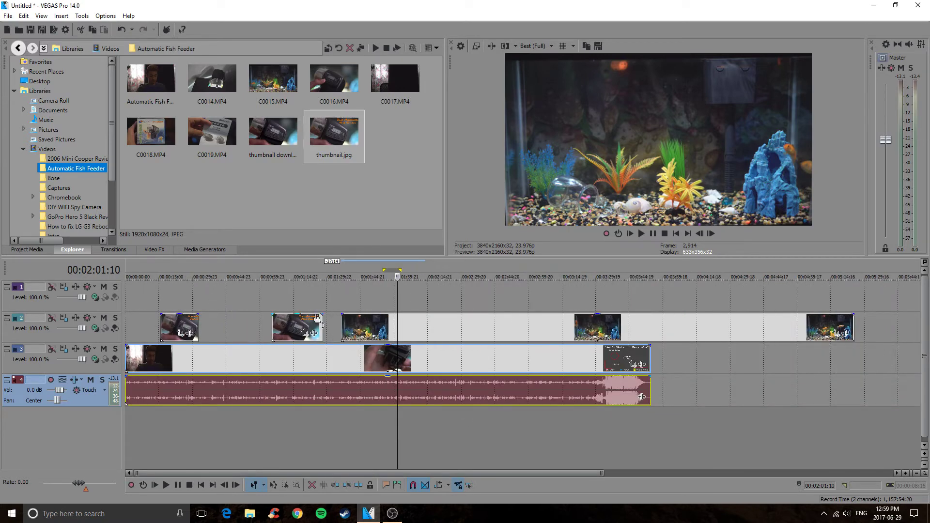
- Lower the opacity of the second thumbnail image to about 43 % with the playhead at about 1 minute 17 seconds
drag(397, 296, 303, 300)
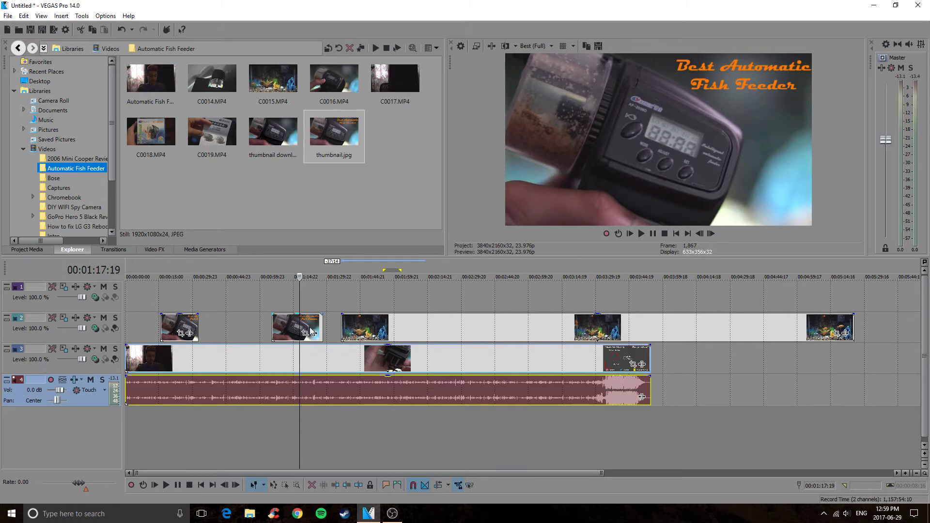
drag(298, 315, 299, 333)
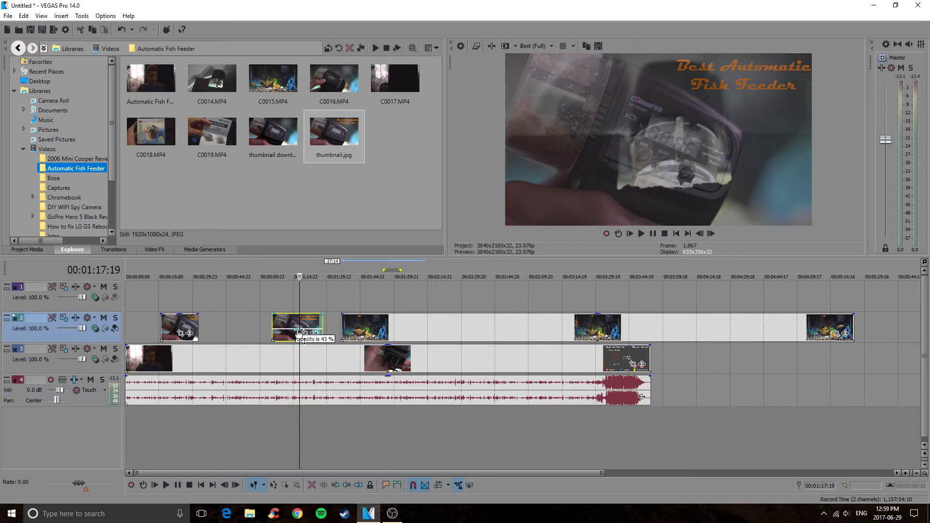
mouse_move(300, 278)
mouse_down()
mouse_move(264, 277)
mouse_move(285, 277)
mouse_up()
- Move the second thumbnail image after the fish tank event, starting at about 5 minutes 30 seconds, and place the playhead at about 57 seconds
drag(298, 321, 894, 312)
click(891, 306)
drag(891, 278, 255, 278)
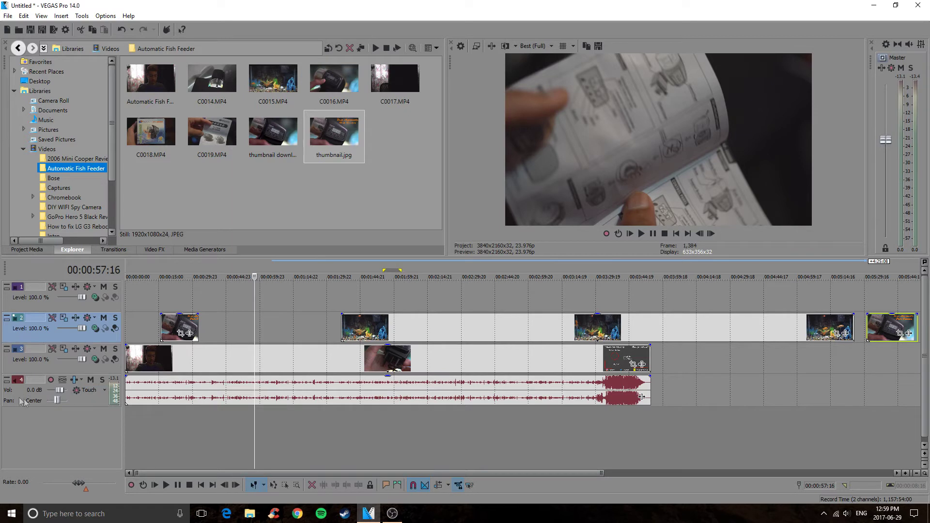
- Try the audio track's volume at 3.0 dB and reset it to 0.0 dB
click(47, 397)
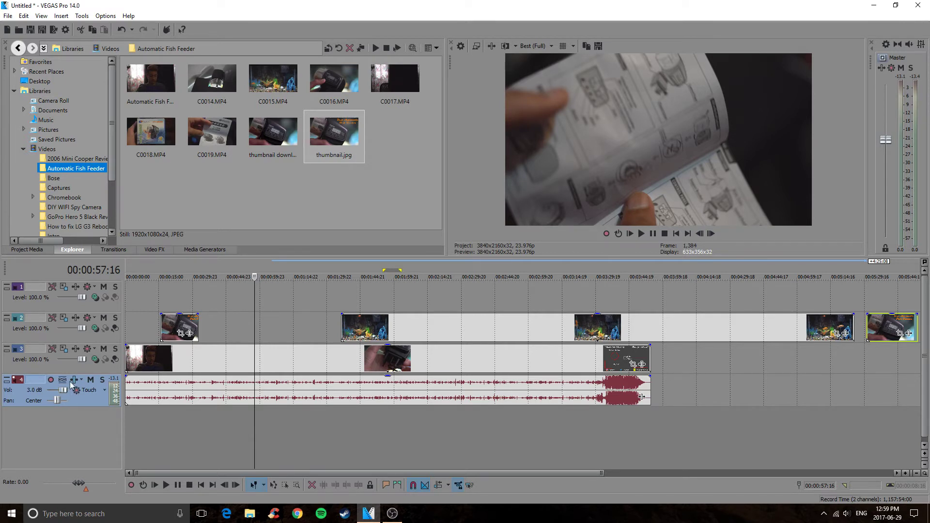
double_click(31, 390)
key(Return)
- Place the playhead at 00:03:36:06 and move the fish tank event to start at about 2 minutes 59 seconds
drag(254, 317, 610, 423)
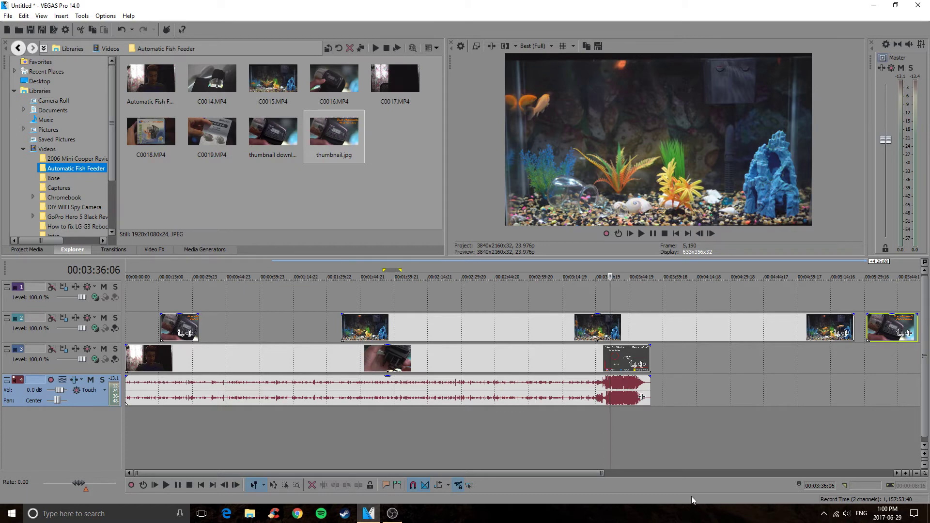
drag(511, 328, 648, 318)
- Insert a default text media event on the second video track and move its settings window clear of the preview
right_click(294, 322)
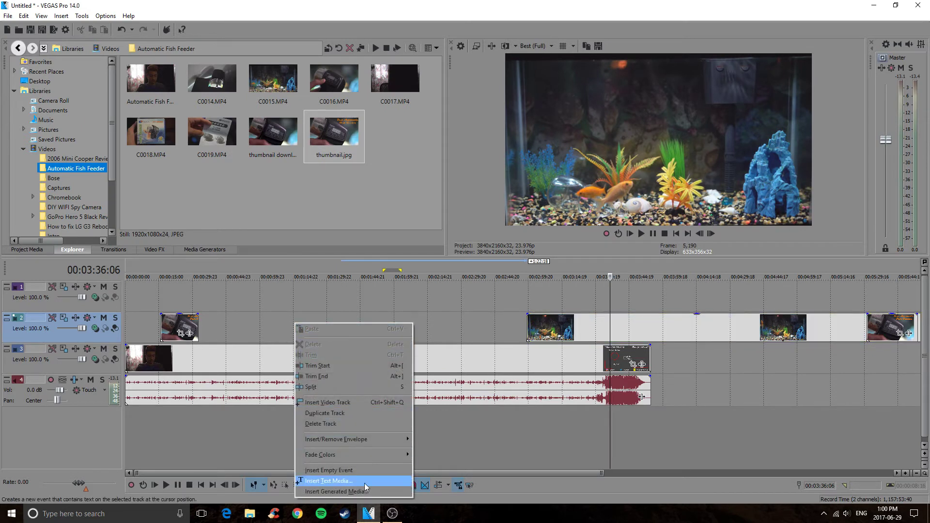
click(367, 481)
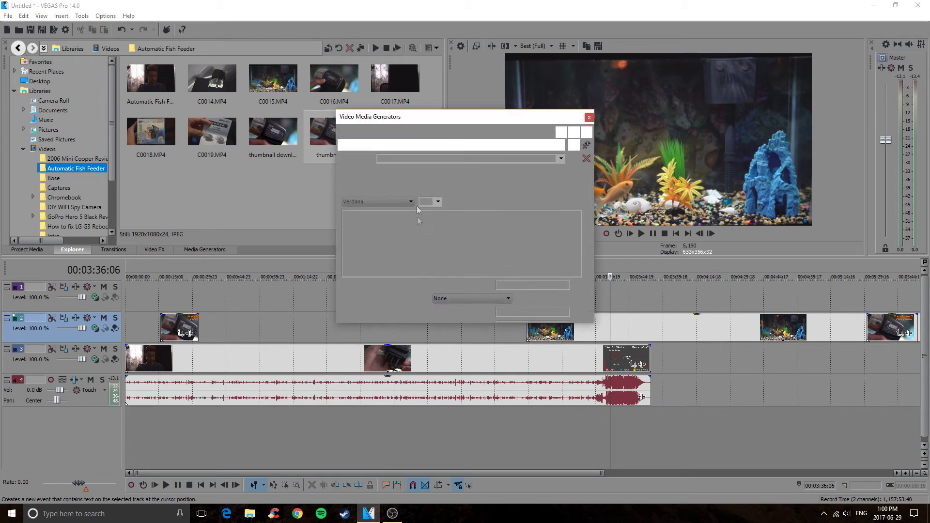
drag(414, 119, 271, 63)
- Move the fish tank event to start at about 3 minutes 55 seconds, and the text event to the empty top track at about 1 minute 56 seconds
drag(738, 329, 862, 327)
drag(620, 324, 397, 310)
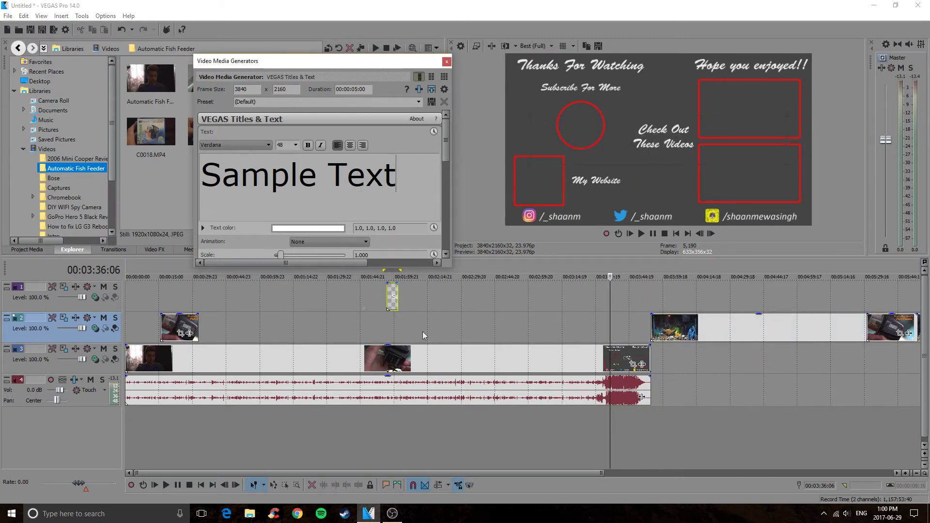
- Extend the text event to end at about 2 minutes 46 seconds and place the playhead at 00:02:13:23
click(392, 324)
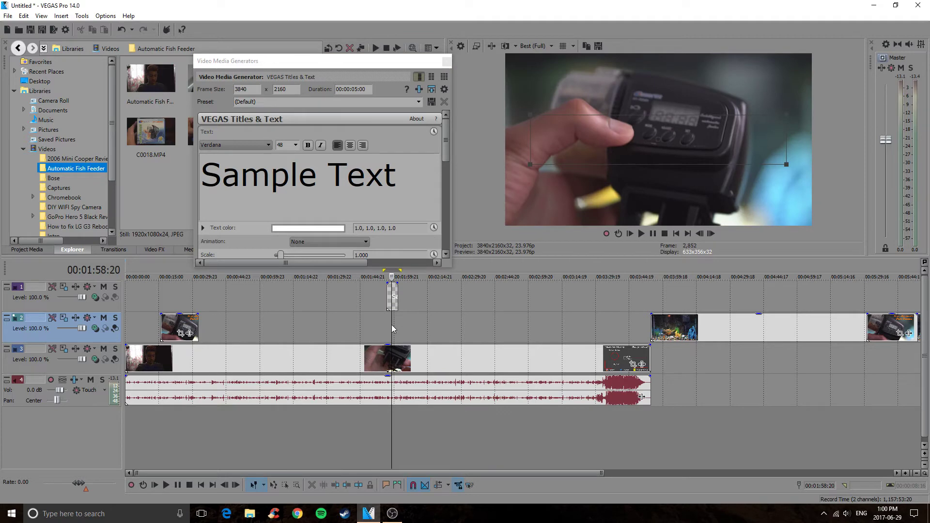
drag(396, 295, 497, 294)
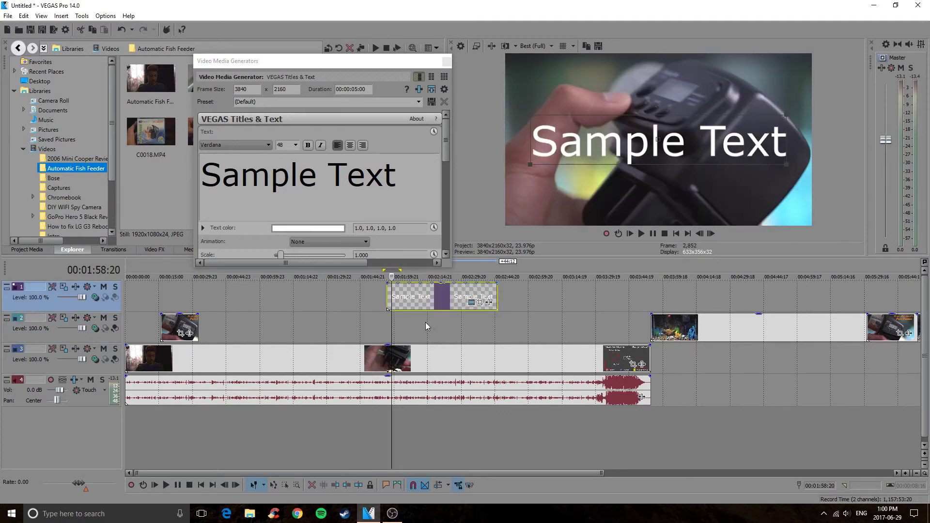
click(426, 297)
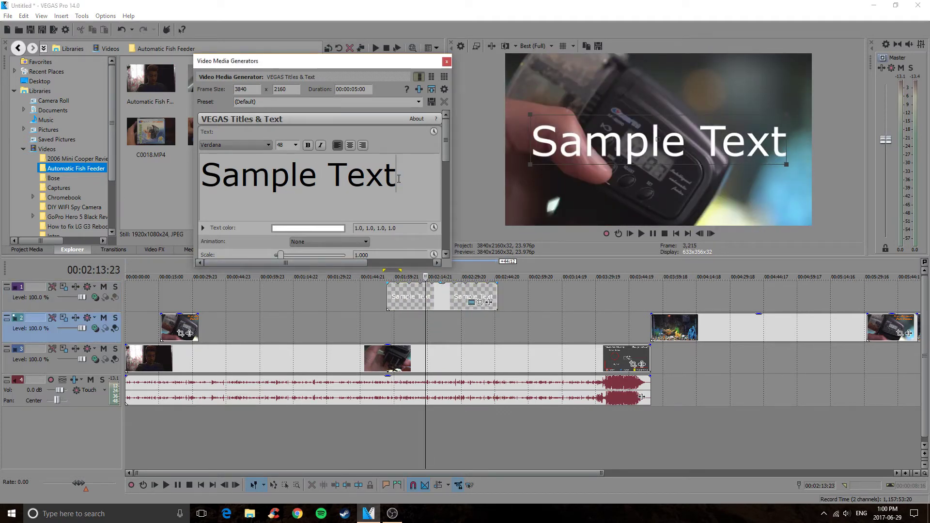
- Set the font of the whole sample text to Rage Italic
drag(399, 179, 259, 173)
click(229, 144)
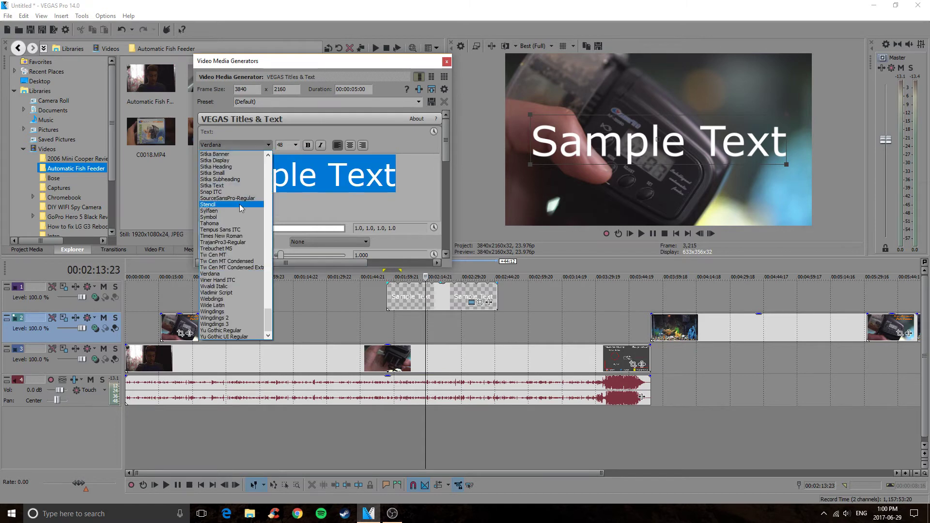
click(241, 202)
scroll(240, 147, up, 5)
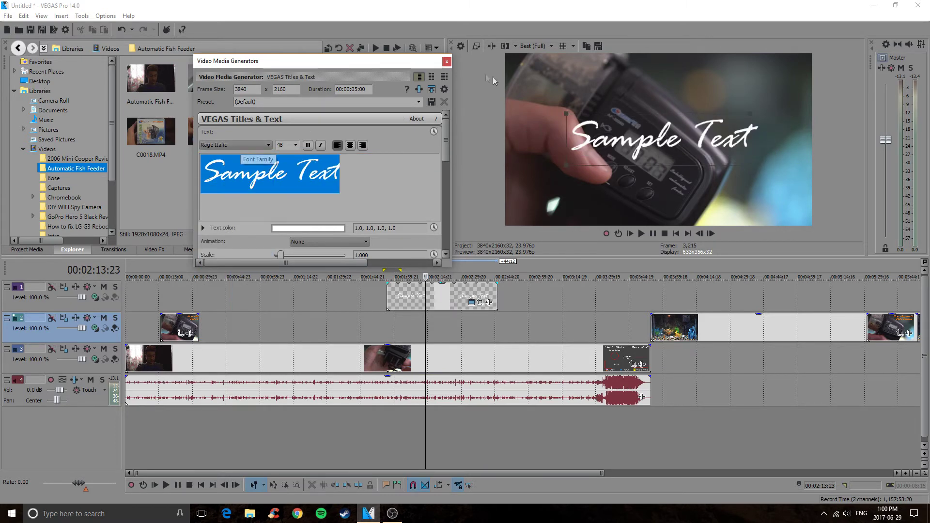
click(391, 179)
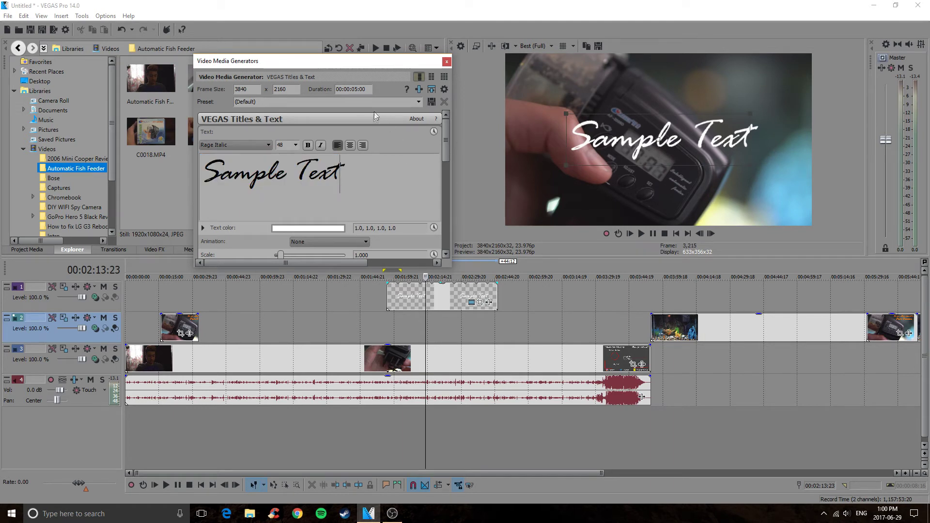
- Set the text color to pink (1.0, 0.42, 0.8, 1.0) and close the text media settings
scroll(400, 193, down, 2)
click(308, 194)
click(268, 234)
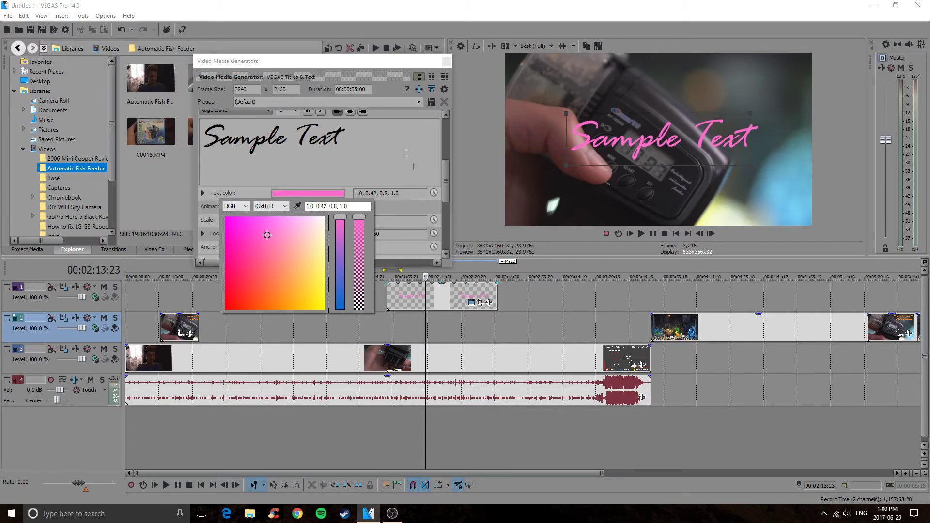
click(392, 513)
click(533, 456)
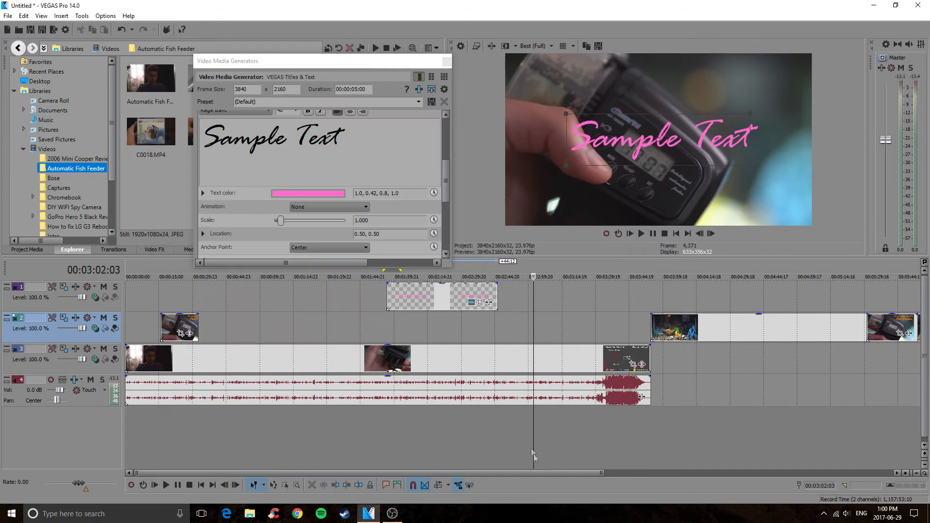
click(446, 61)
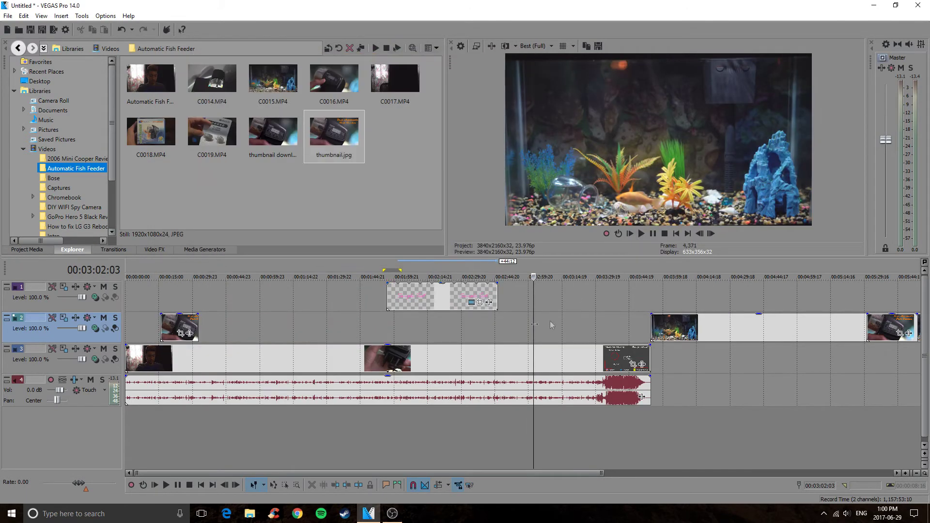
- Play the timeline from 00:01:53:21 into the start of the text event and pause to check the text
drag(530, 321, 494, 322)
click(380, 323)
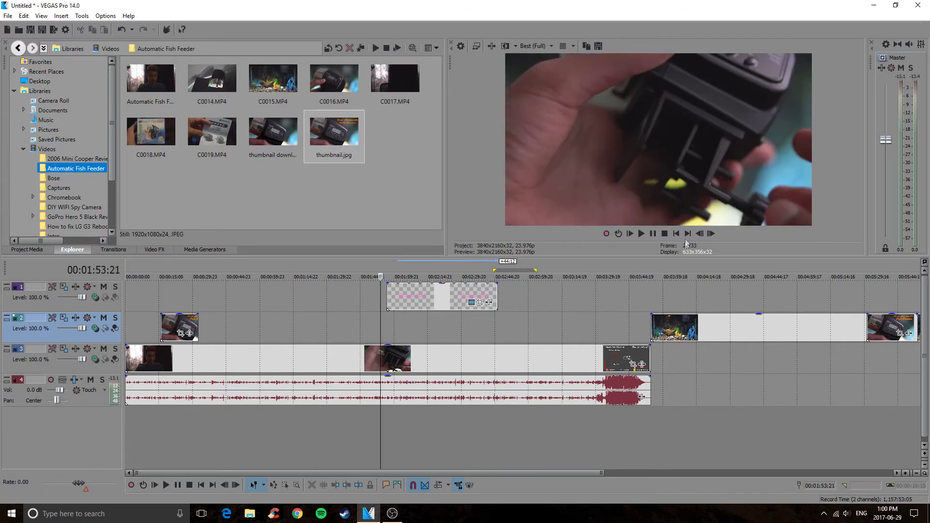
click(640, 233)
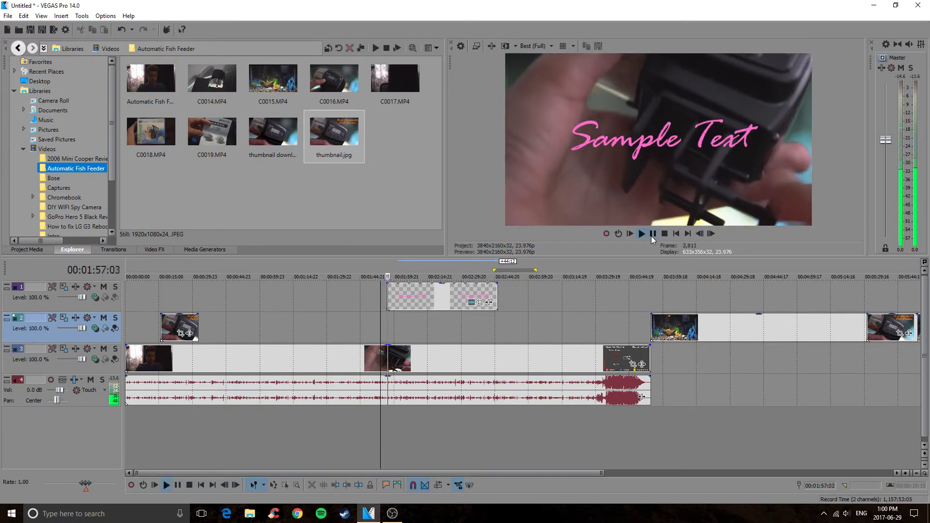
click(652, 236)
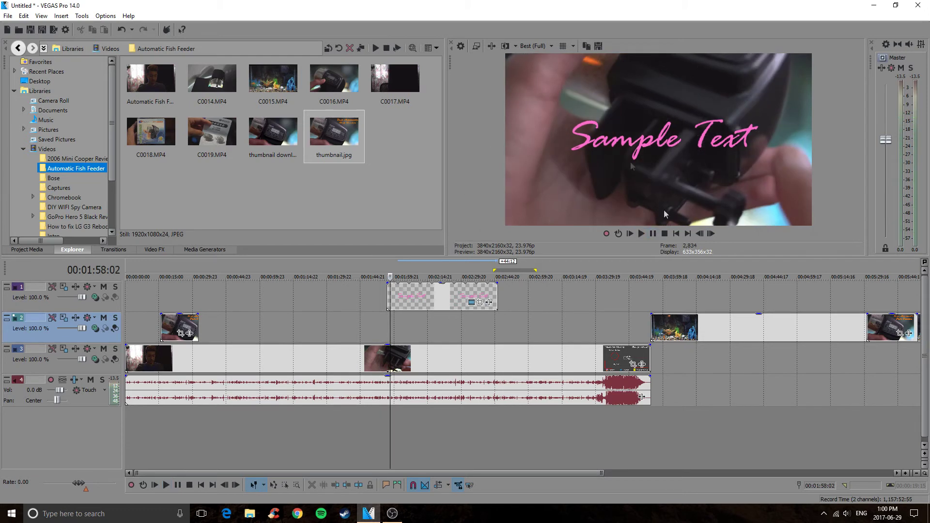
- Split the main video and its audio at the text event's start, 00:01:56:16, and end, 00:02:46:04
click(386, 328)
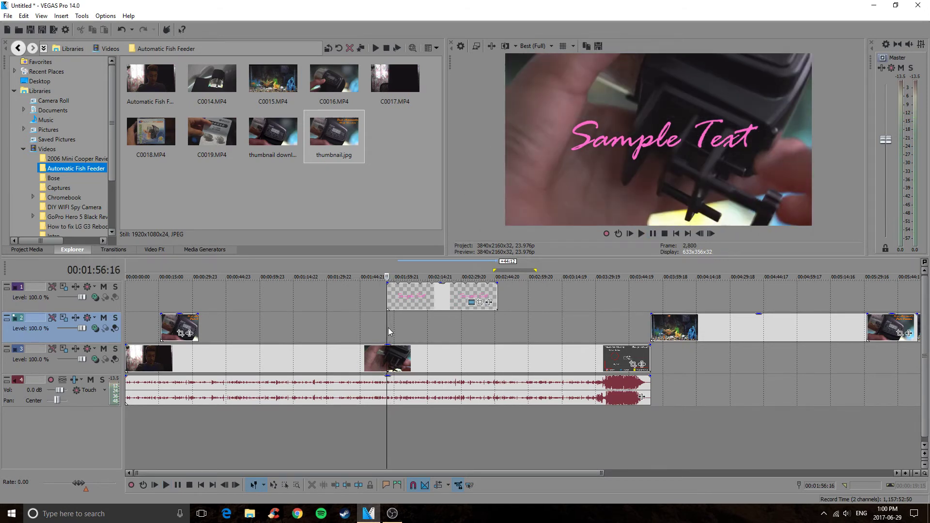
key(s)
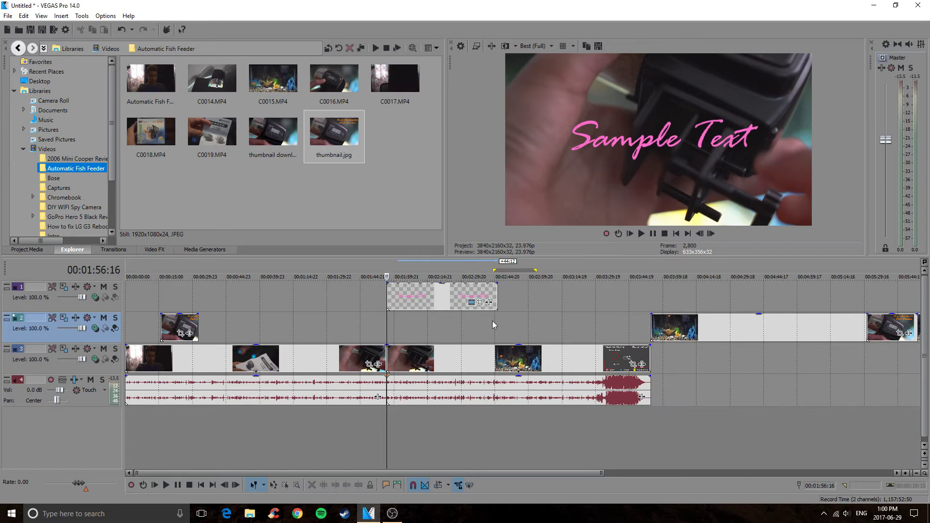
click(498, 321)
key(s)
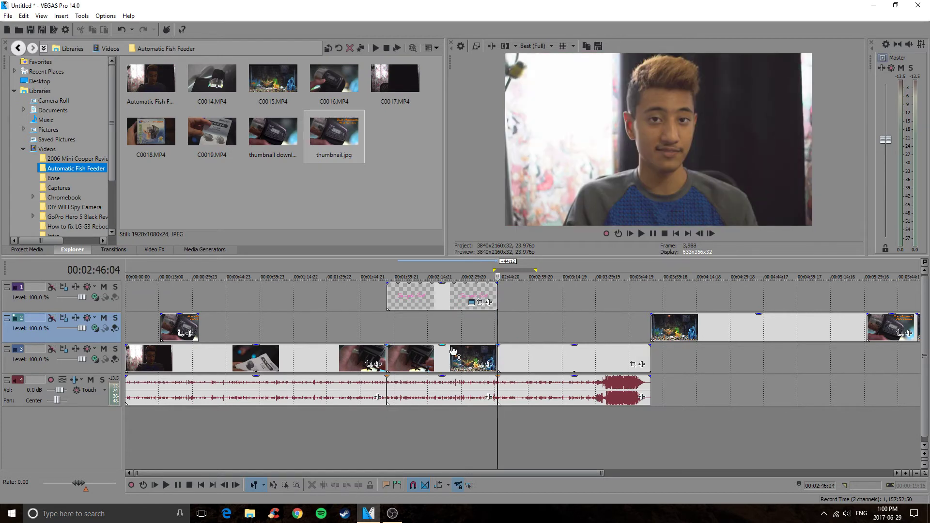
click(462, 326)
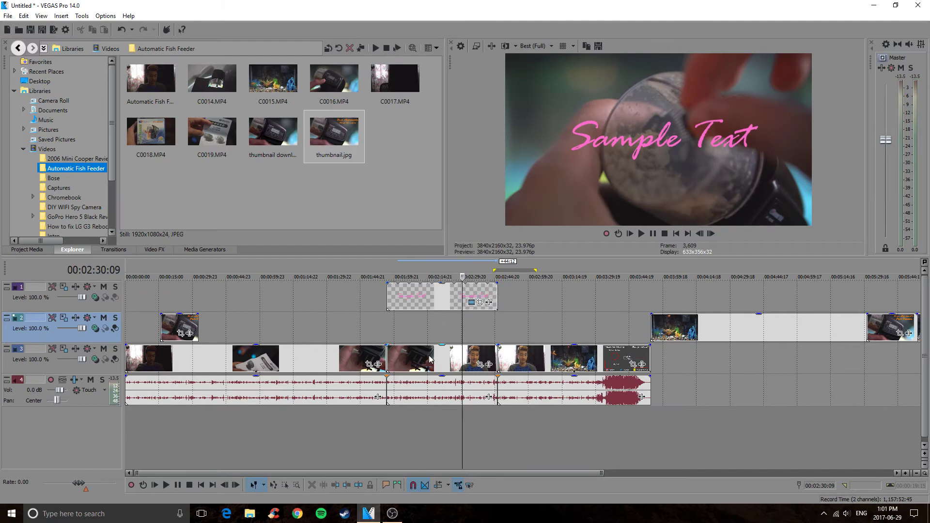
- Apply the Gaussian Blur effect with the Extreme Blur preset to the main video segment under the text and close the effect settings
click(189, 251)
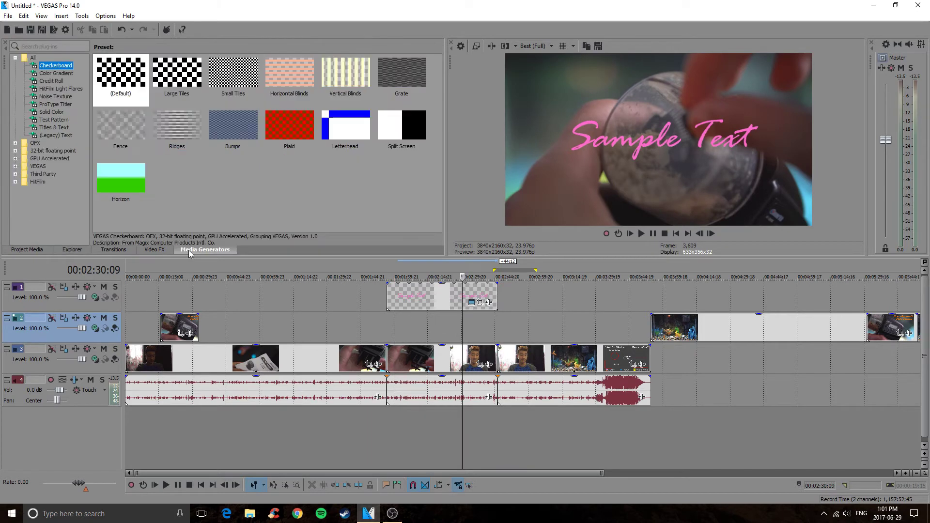
click(155, 250)
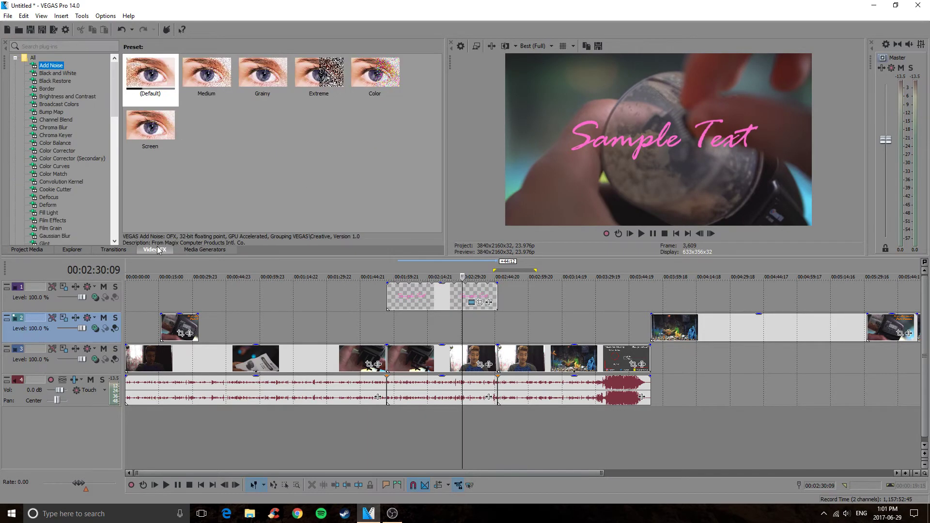
scroll(78, 135, down, 1)
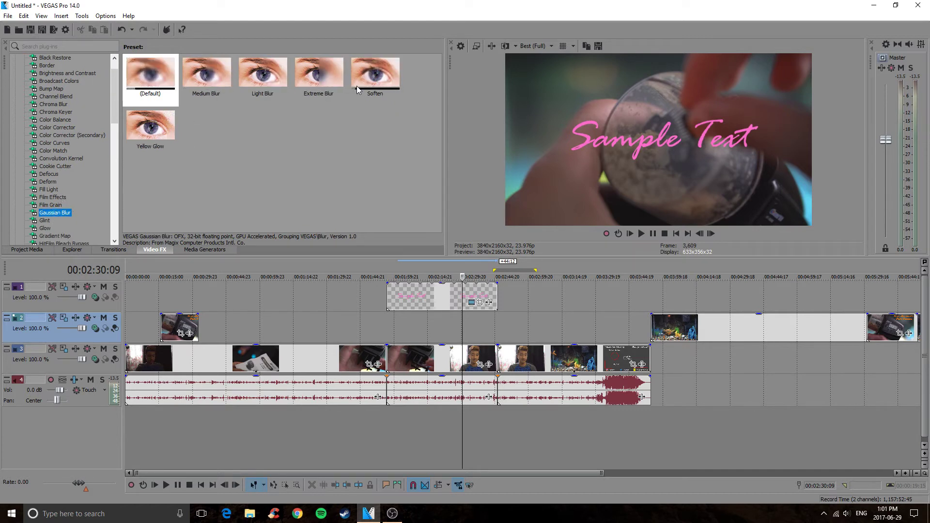
drag(326, 78, 461, 360)
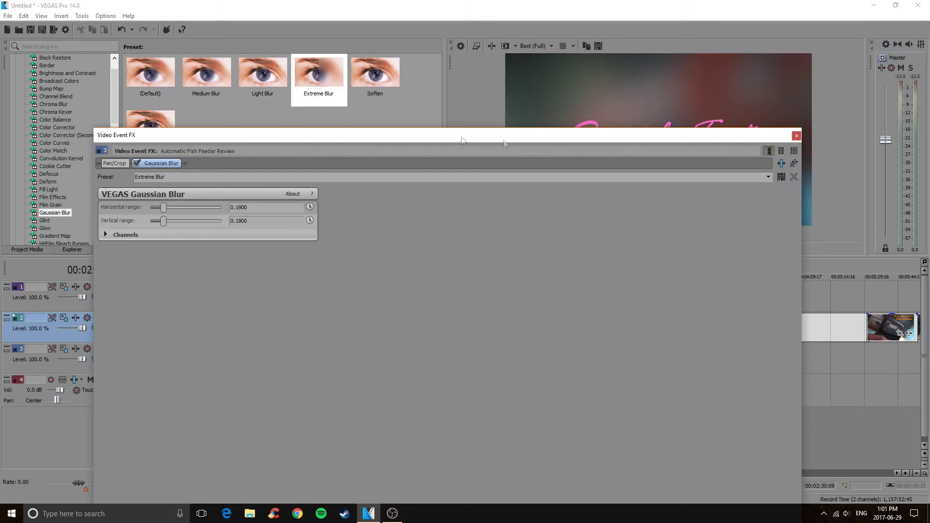
click(796, 135)
- Play from just before the blurred segment and pause to check the blur behind the text
click(383, 324)
key(space)
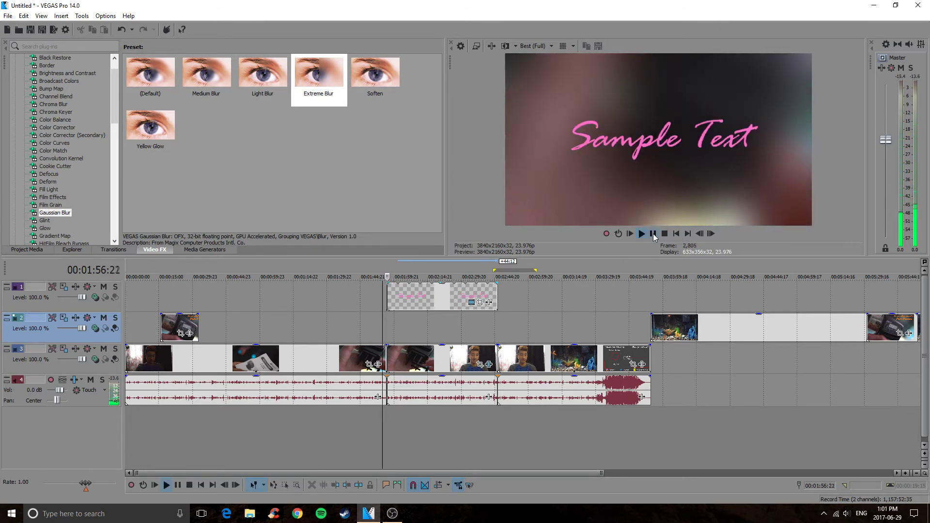
click(653, 234)
- Add a fade-in and fade-out to the blurred segment, and fades of about 8 seconds at both ends of the text event
drag(386, 346, 402, 345)
drag(500, 344, 490, 346)
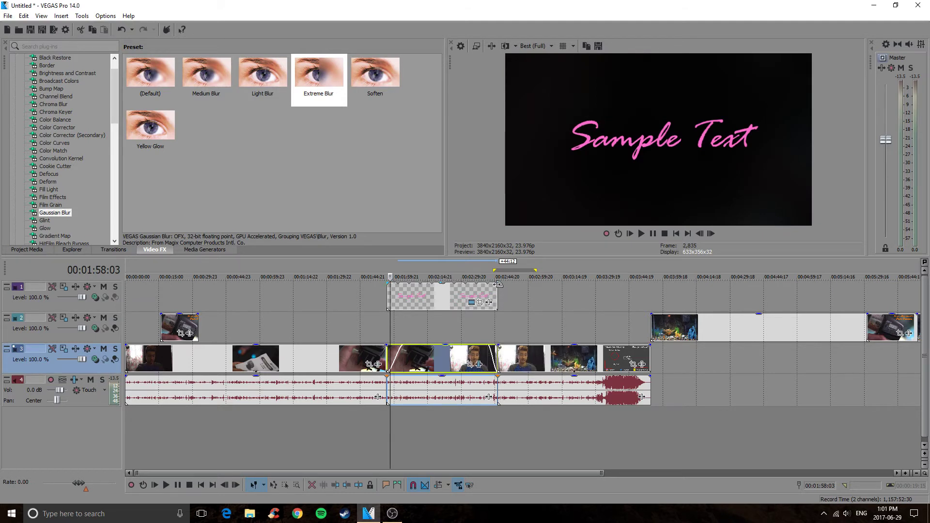
drag(498, 284, 480, 285)
drag(386, 283, 405, 284)
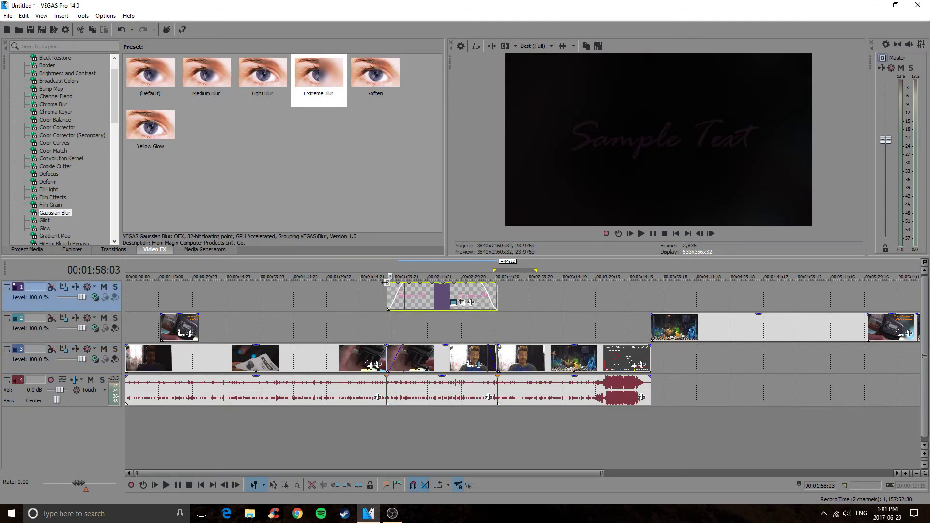
- Play from about 1 minute 52 seconds to review the fades on the blurred segment and text, then stop playback
click(376, 327)
click(641, 233)
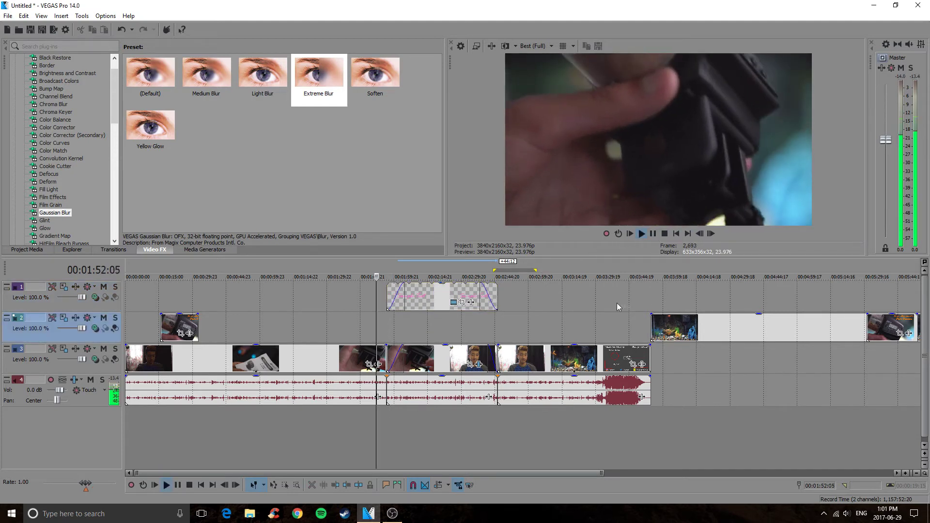
click(405, 349)
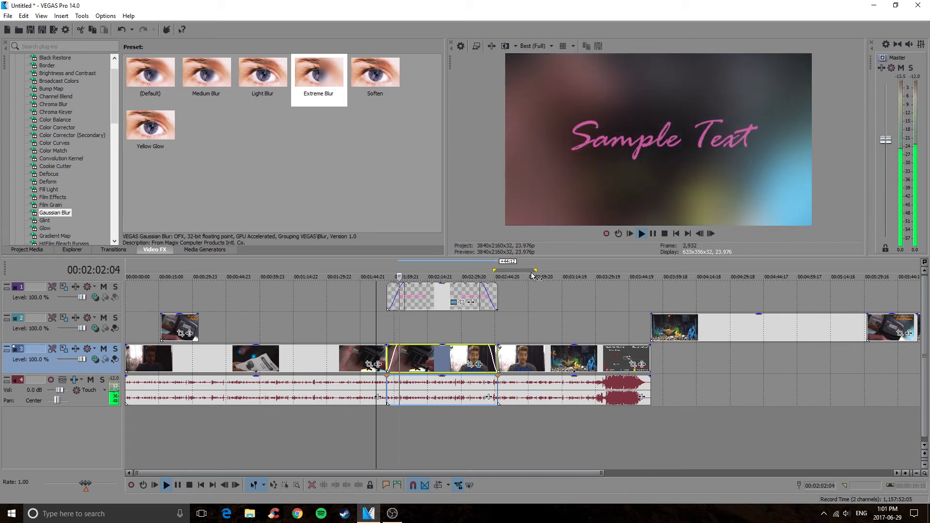
click(665, 235)
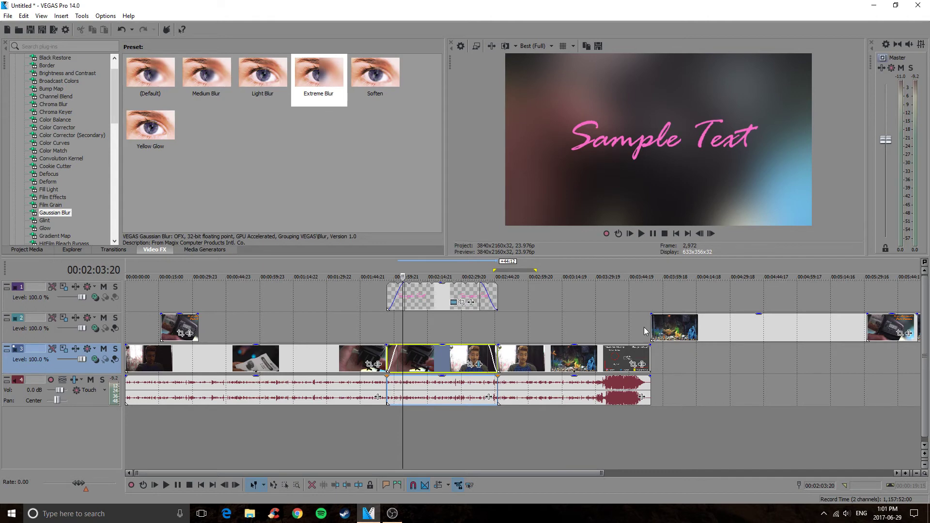
- Move the fish tank event on the second track to start at about 1 minute 32 seconds
scroll(575, 304, up, 4)
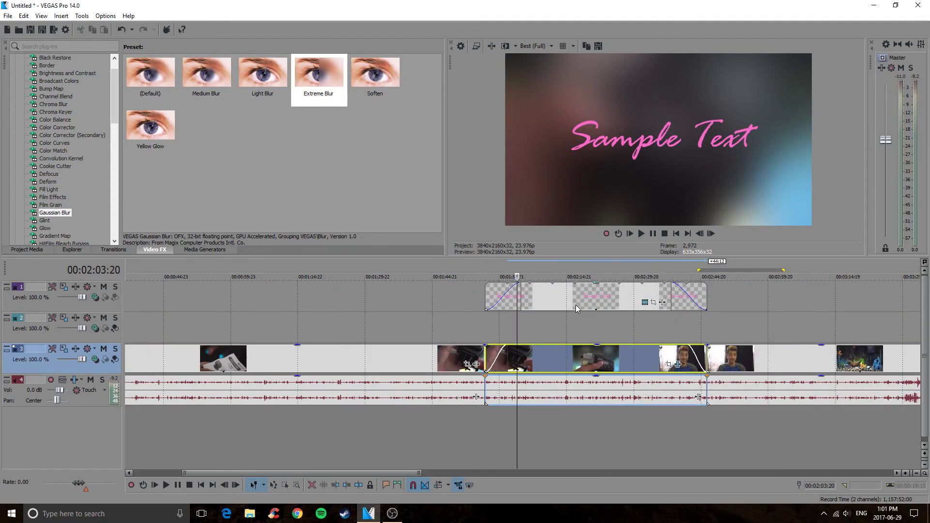
scroll(576, 304, down, 5)
drag(524, 322, 360, 334)
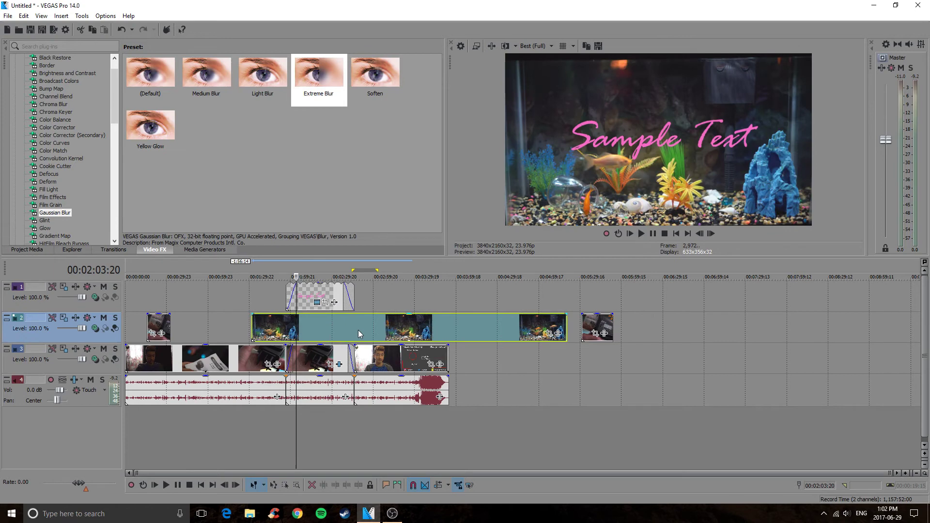
- Mark a time selection from the project start to 00:05:58:12 and place the playhead at the fish tank event's end
click(545, 424)
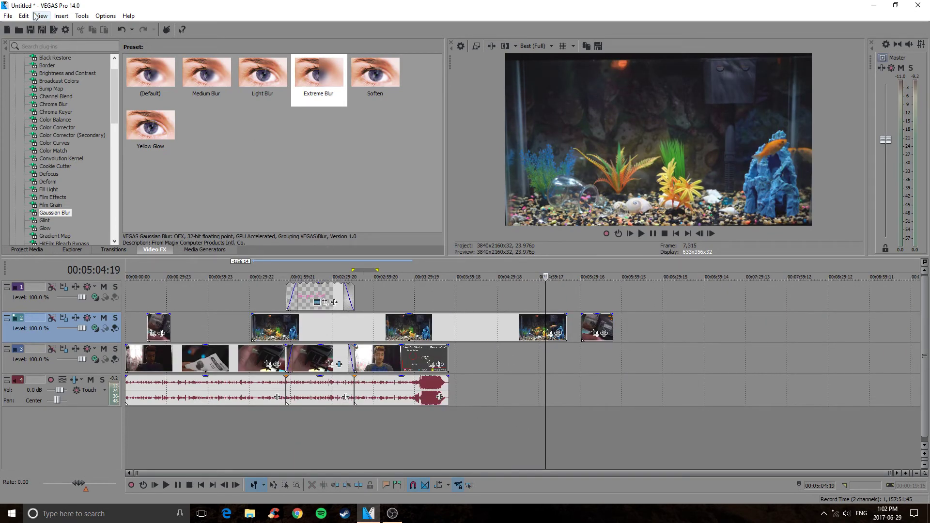
drag(618, 417, 101, 401)
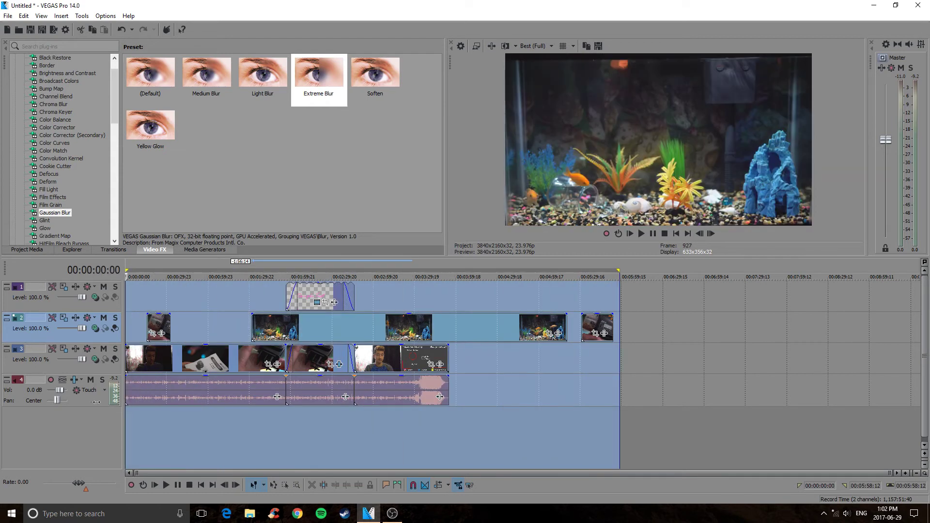
click(566, 427)
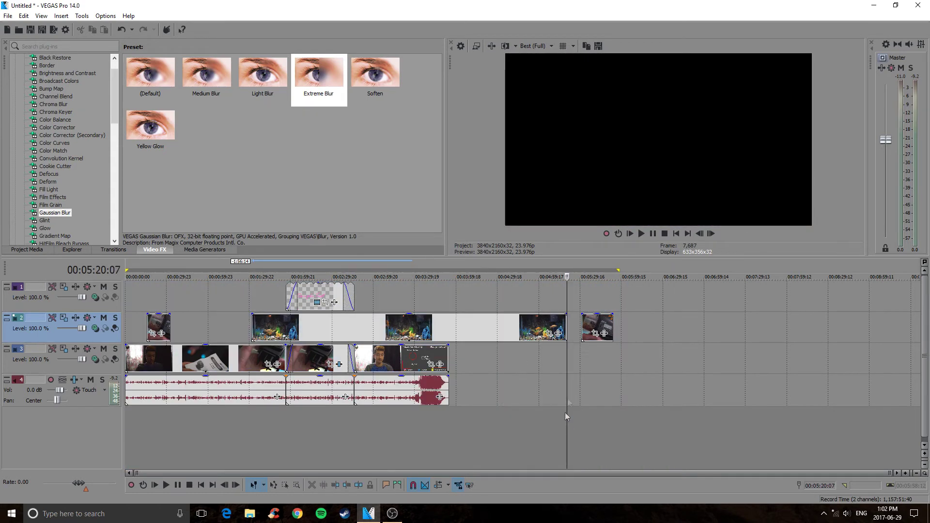
- Move the second thumbnail image before the fish tank event, starting at about 55 seconds, and select the first main video segment
drag(605, 333, 224, 320)
click(156, 359)
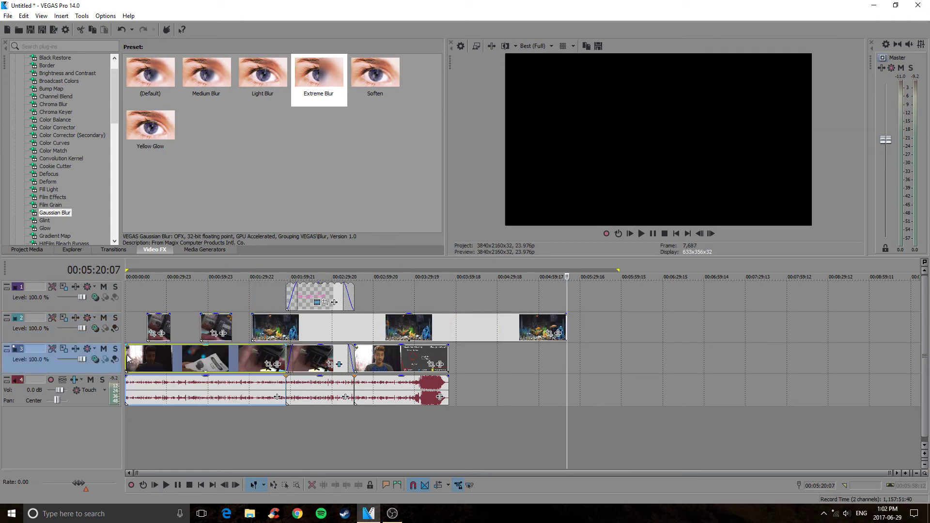
key(ctrl+a)
drag(386, 320, 306, 334)
click(500, 426)
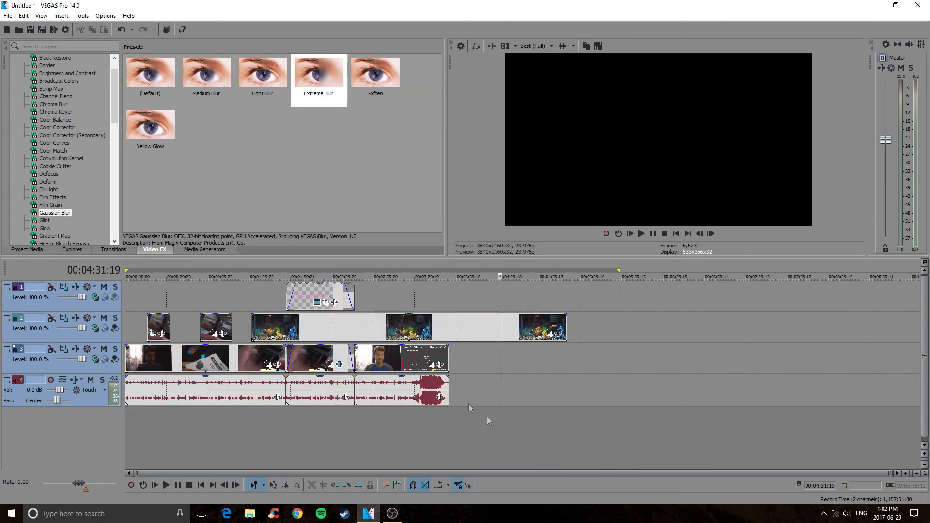
- Select the first audio segment, second thumbnail image, fish tank event and main video segments together, and clear the selection
click(76, 399)
click(189, 390)
ctrl+click(203, 361)
ctrl+click(222, 324)
ctrl+click(305, 332)
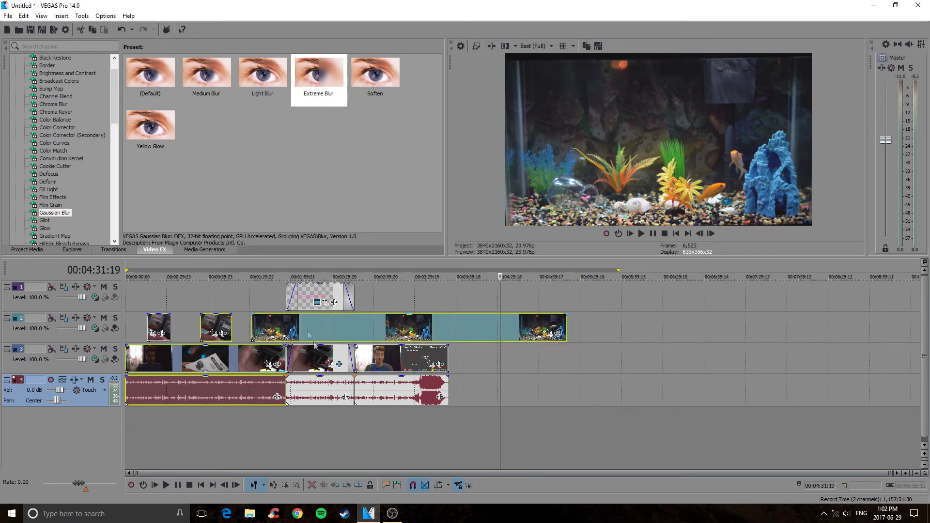
ctrl+click(315, 345)
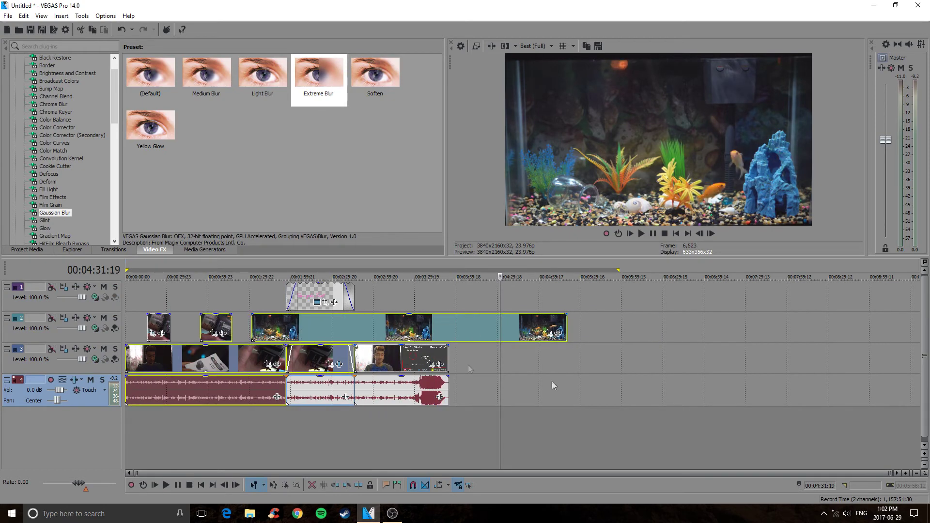
click(663, 399)
click(568, 436)
- Move the text event on the first track to start at 00:05:36:11 and mark a time selection over it ending at 00:06:25:23
drag(310, 297, 614, 298)
drag(590, 353, 656, 347)
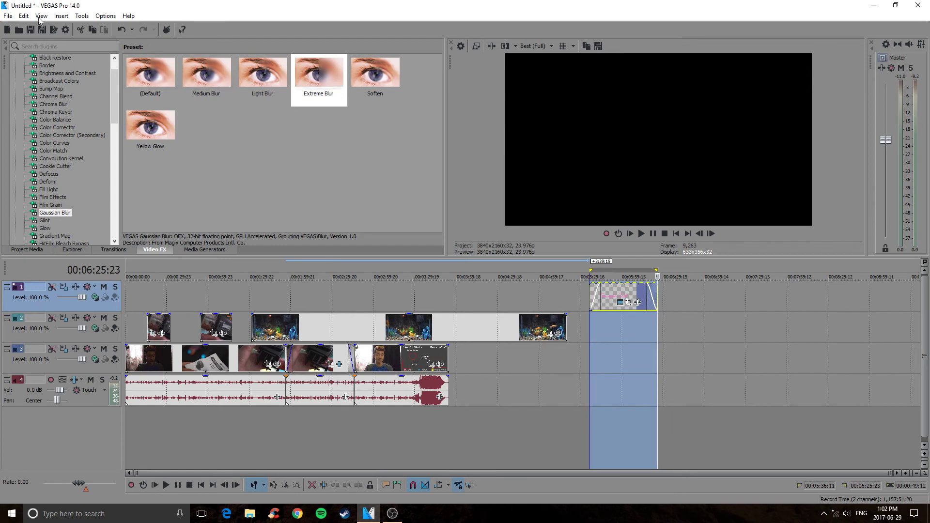
- Set up a render with the Sony AVC/MVC Internet 1920x1080-30p template, limited to the loop region only
click(8, 16)
click(65, 91)
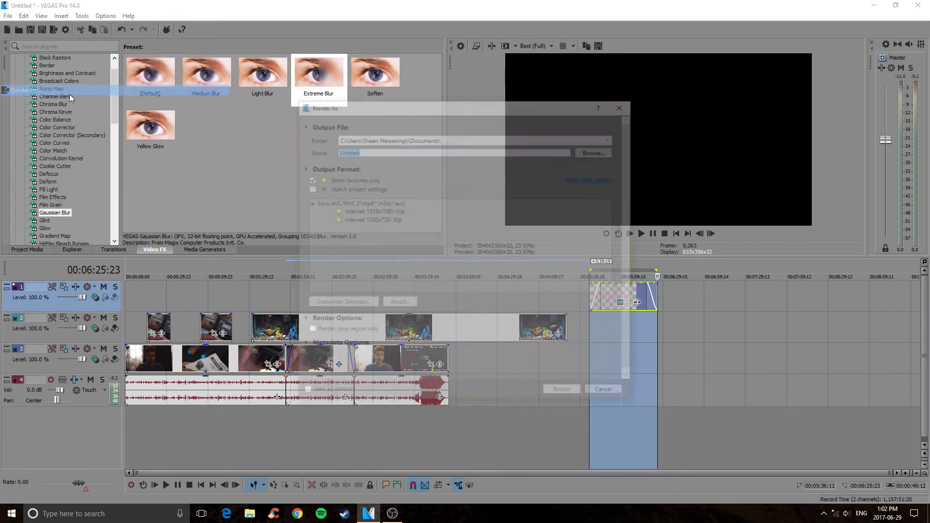
click(364, 211)
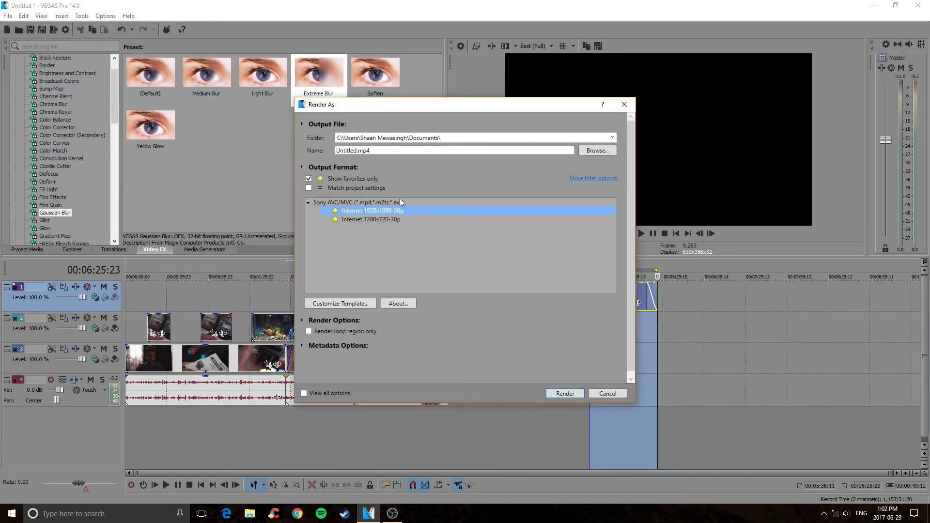
drag(441, 106, 266, 66)
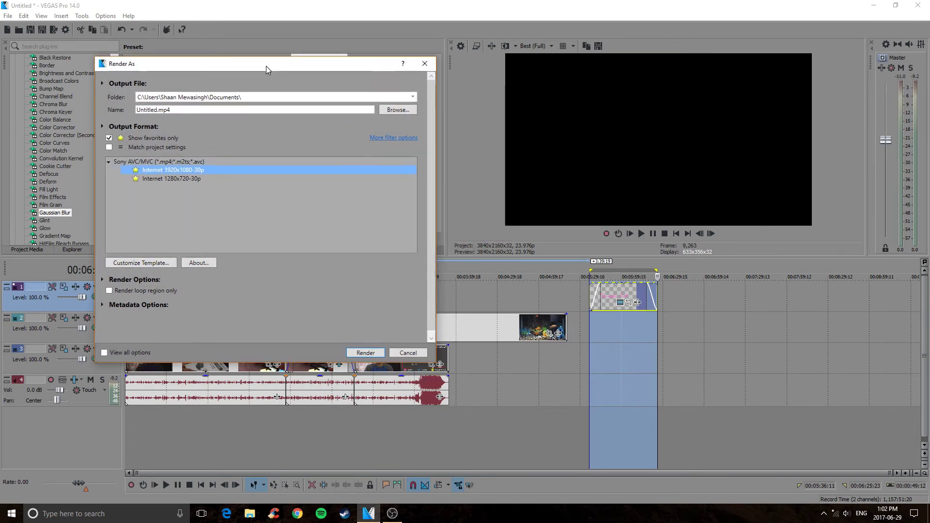
drag(234, 63, 484, 94)
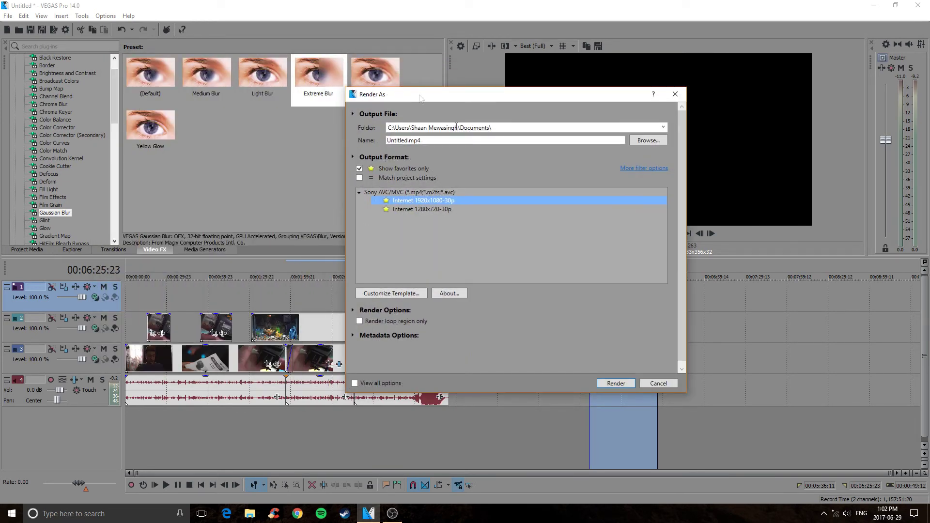
click(373, 323)
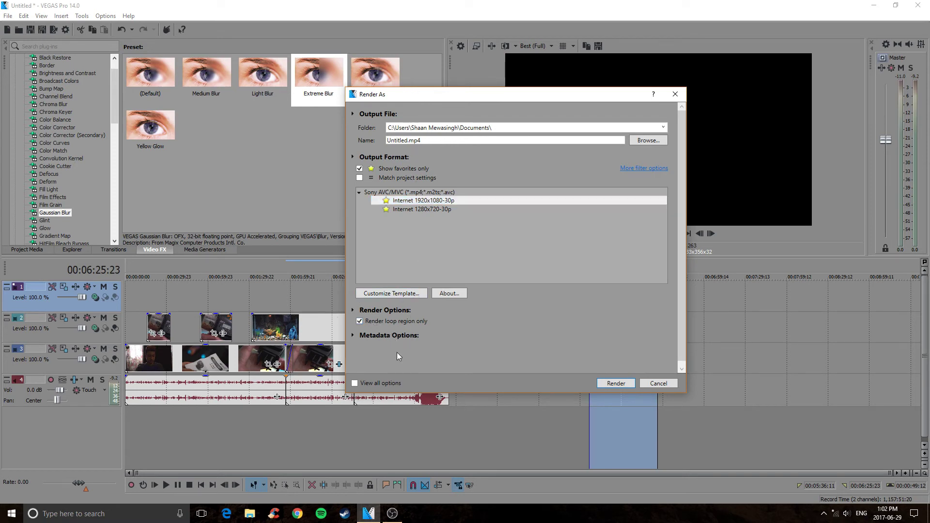
drag(468, 97, 325, 82)
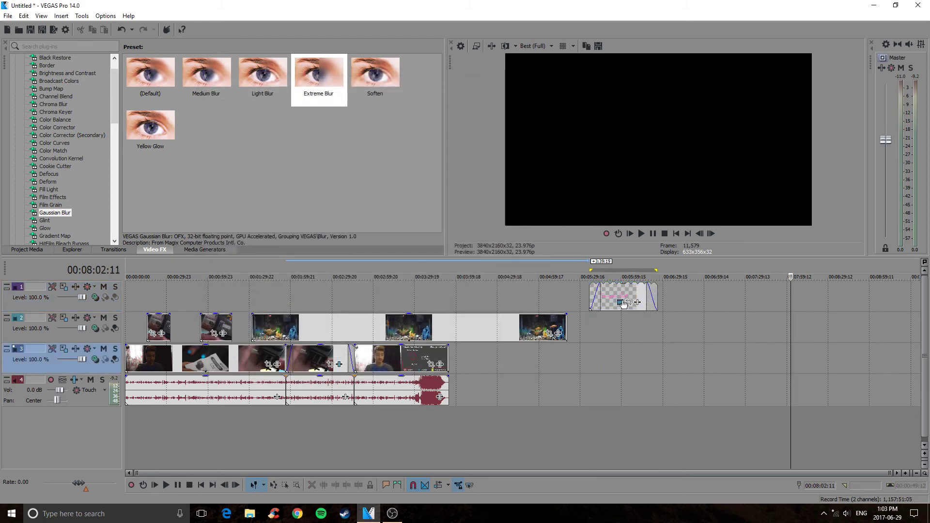
- Move the text event on the first track back above the blurred segment and deselect it
drag(624, 303, 316, 304)
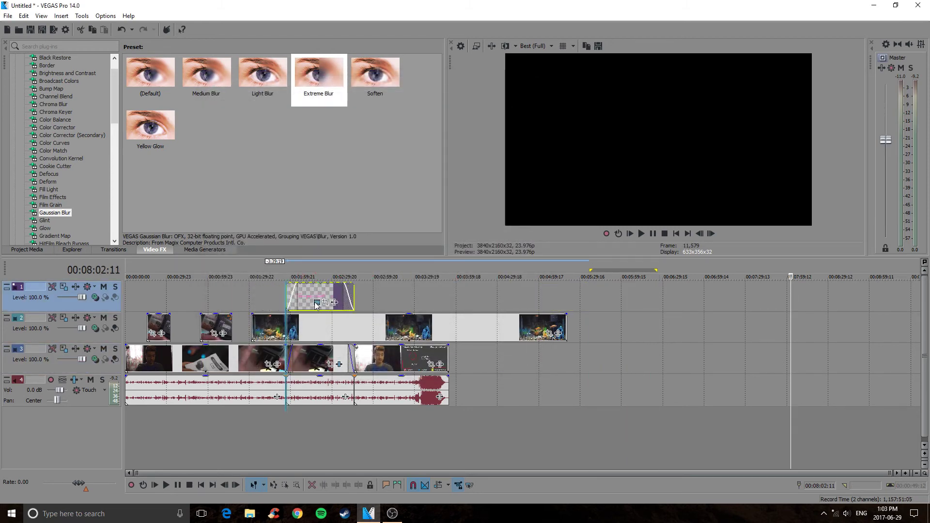
click(665, 404)
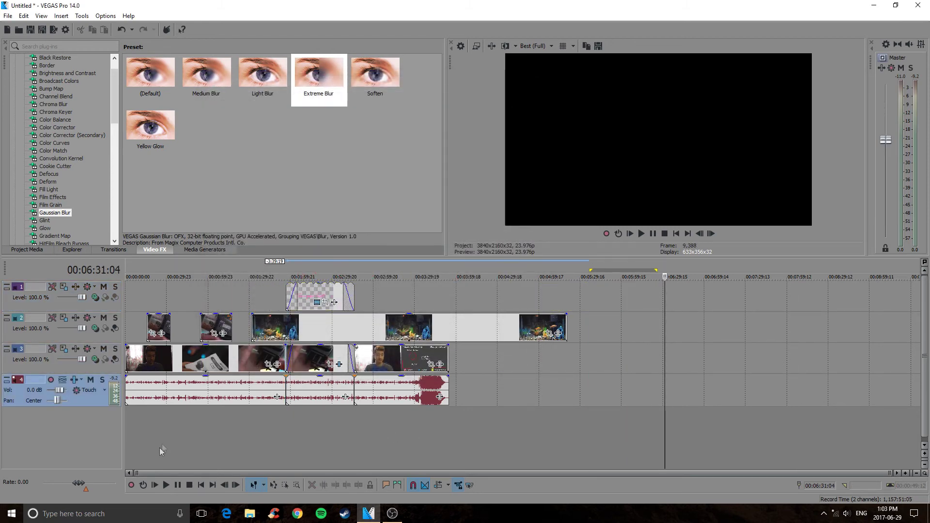
- Move the second thumbnail image to the first track and shift the first thumbnail and fish tank events earlier, ending the fish tank with the main video
drag(441, 325, 354, 324)
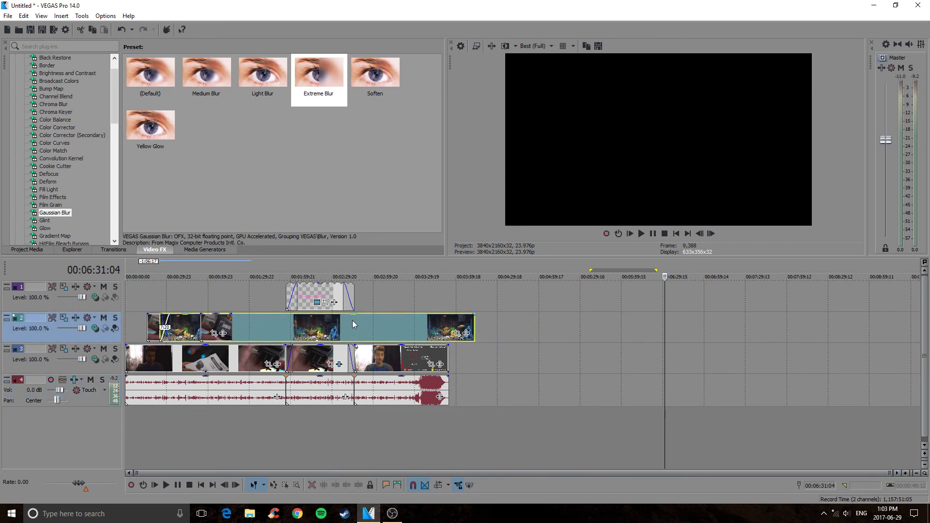
drag(212, 325, 212, 293)
drag(154, 329, 143, 330)
drag(425, 330, 399, 329)
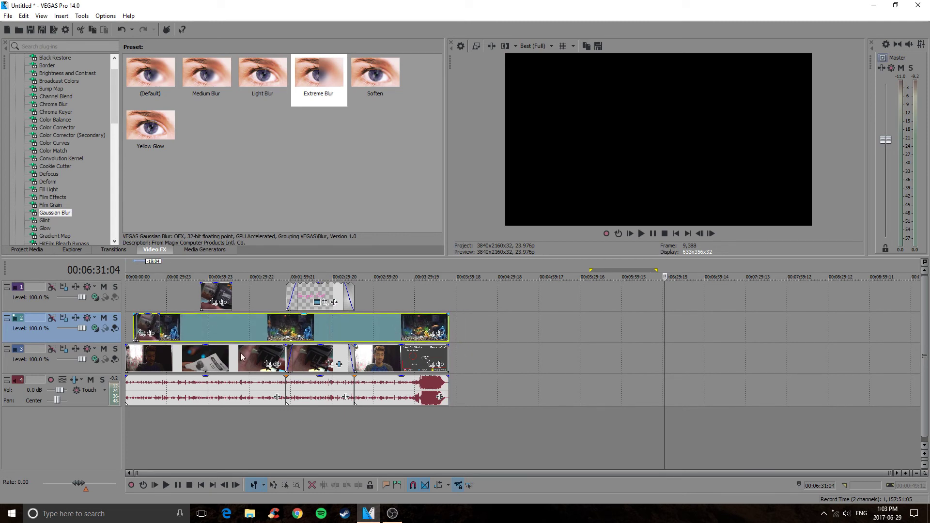
- Mark a time selection after the events from about 4 minutes to 00:05:29:17 and open the Render As settings
click(538, 454)
mouse_move(457, 438)
mouse_down()
mouse_move(448, 438)
mouse_move(580, 439)
mouse_up()
click(4, 14)
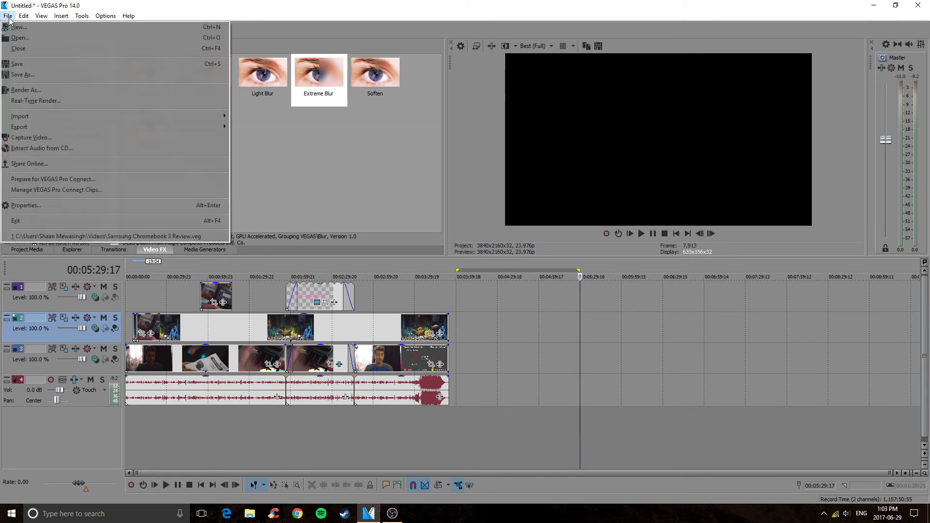
click(58, 89)
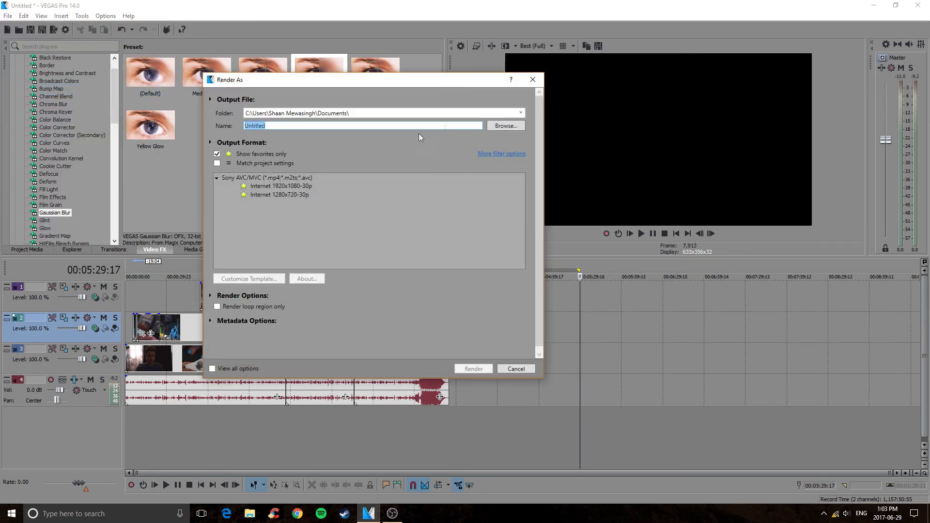
click(440, 117)
click(504, 126)
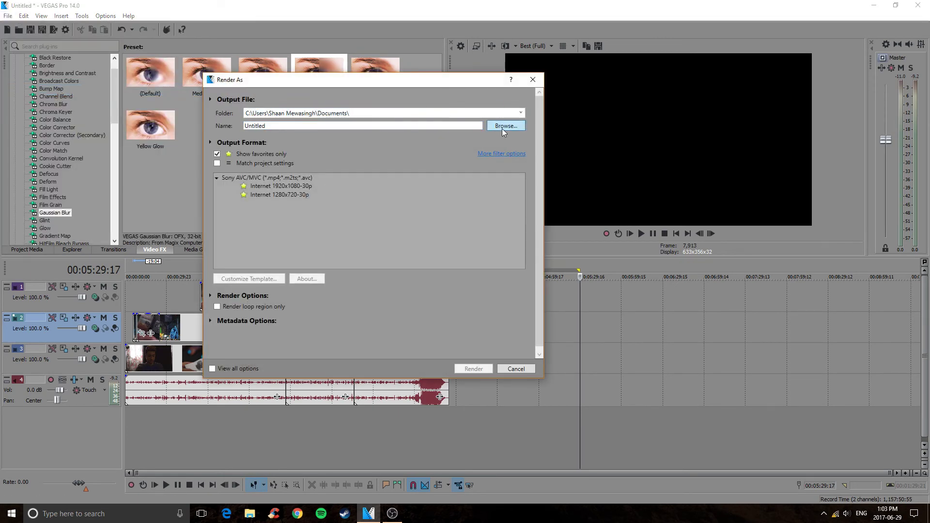
click(241, 271)
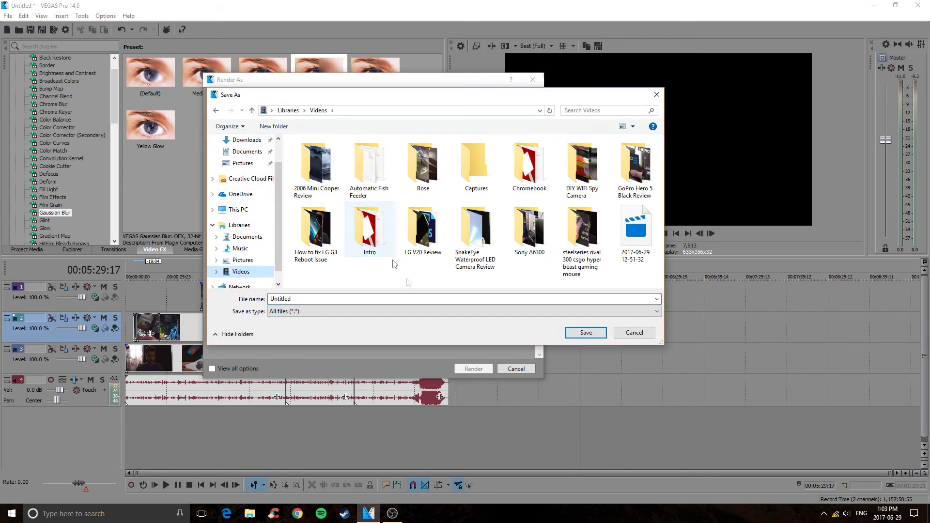
double_click(407, 299)
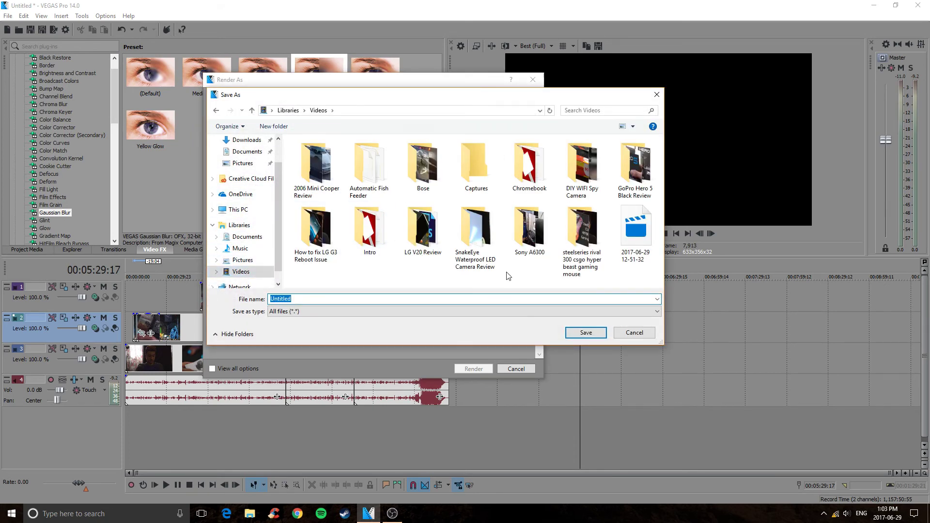
text(Video sample for youtube)
key(ctrl+a)
click(631, 333)
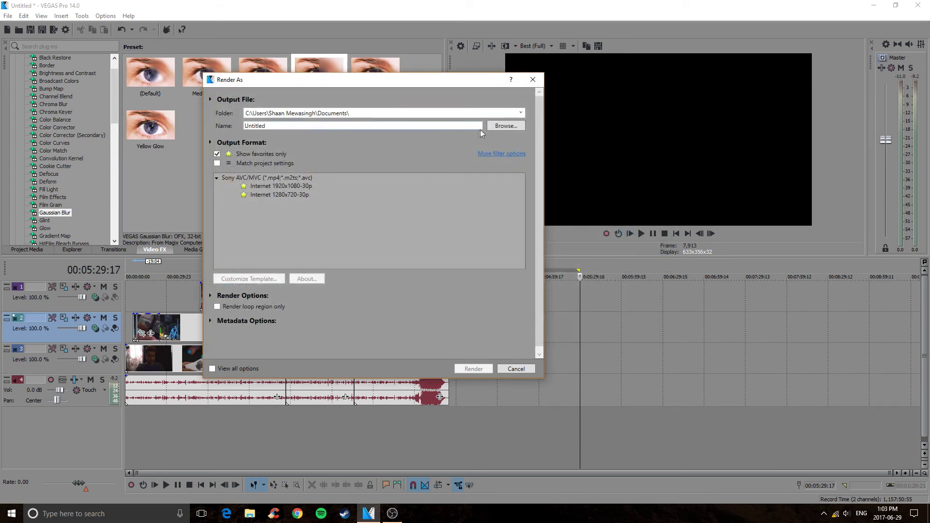
- Set the render output to a file named fish in the Videos library
click(503, 127)
text(fi)
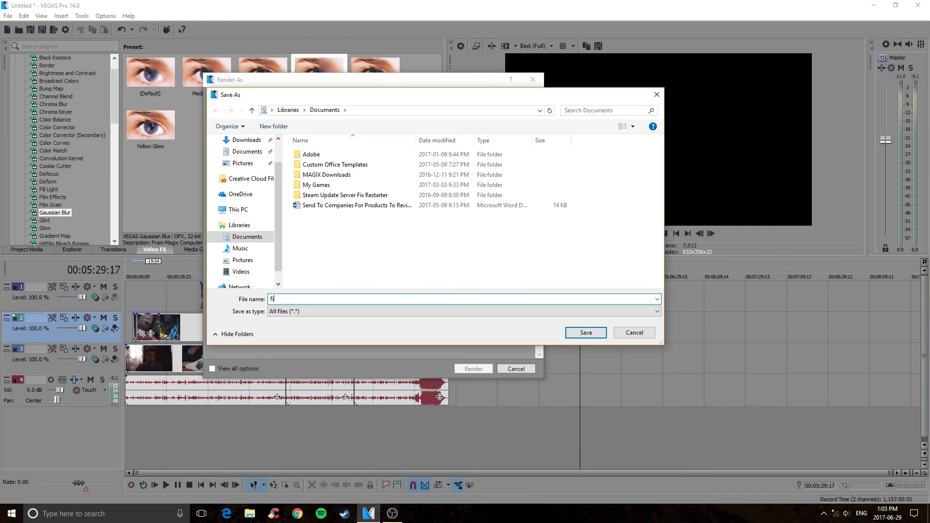
text(sh)
click(240, 271)
click(585, 333)
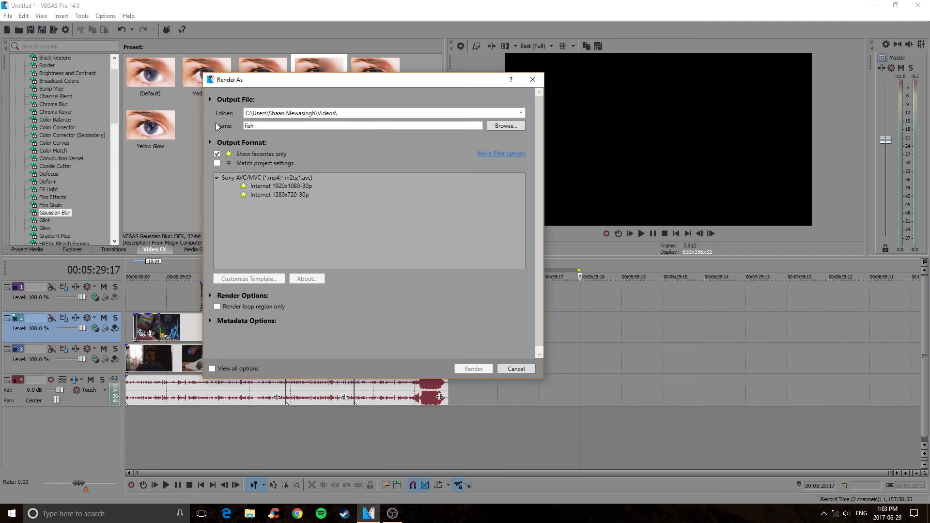
- List all output formats instead of favorites only and choose the Internet 1920x1080-30p template under Sony AVC/MVC
click(217, 154)
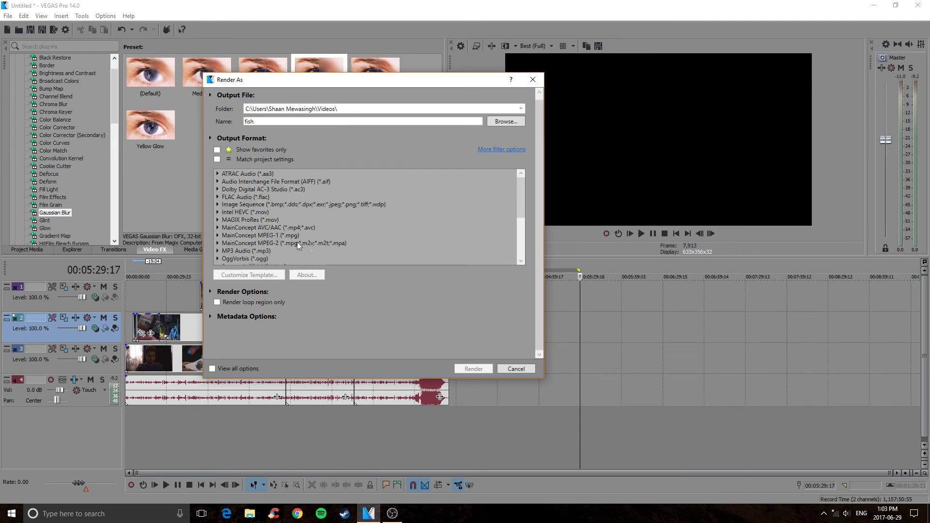
scroll(519, 208, down, 2)
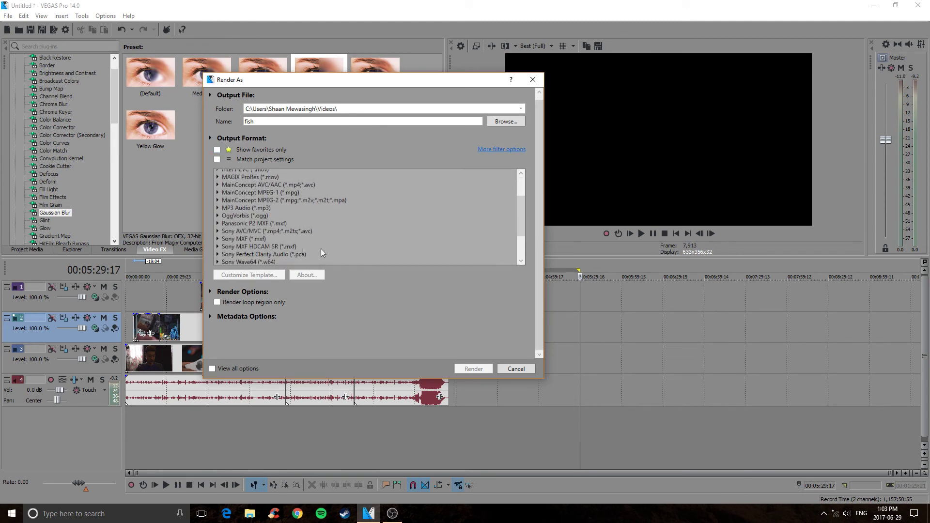
click(217, 232)
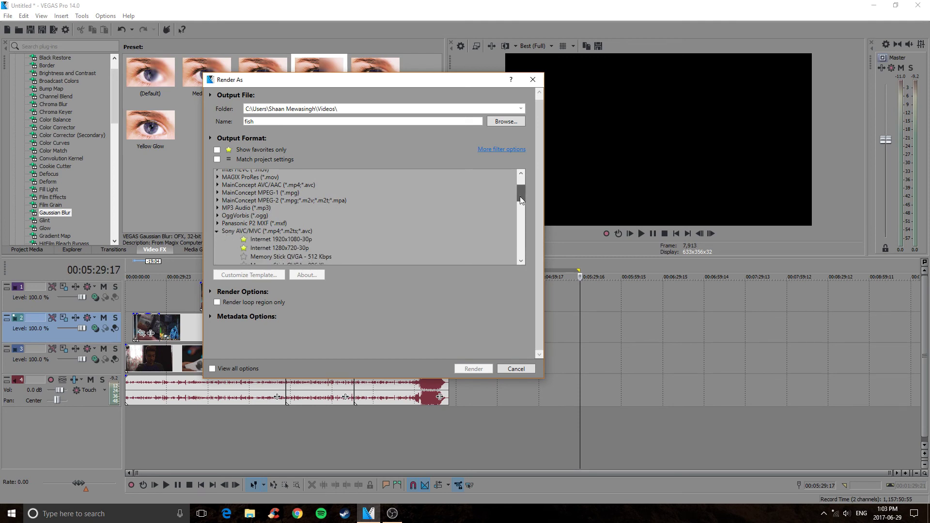
scroll(520, 200, down, 2)
click(301, 202)
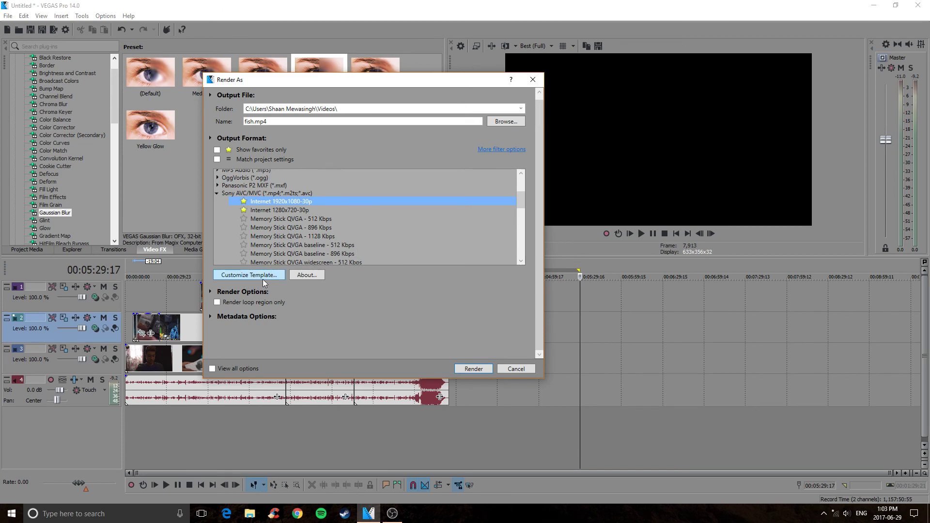
click(295, 212)
click(293, 202)
- Review the template's custom video, audio, system and project settings, accept them, and cancel the render
click(264, 275)
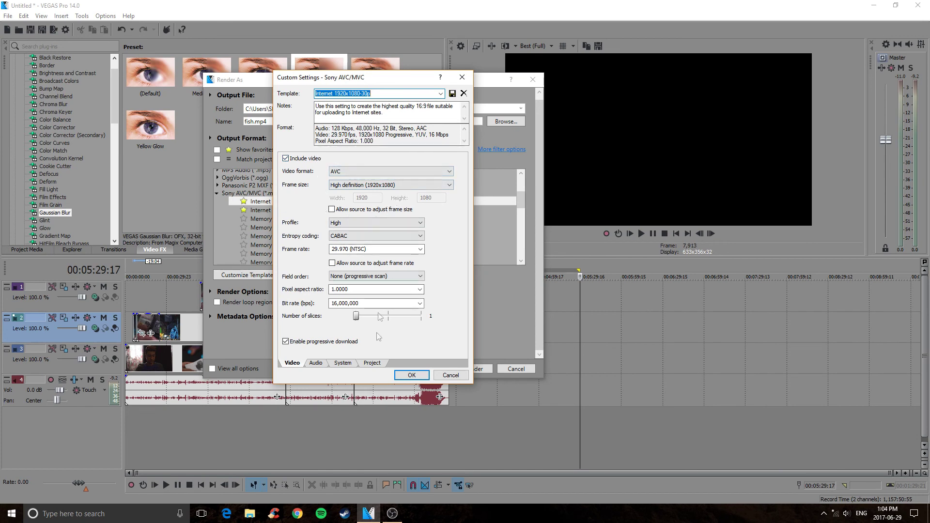
click(322, 363)
click(340, 363)
click(318, 364)
click(342, 364)
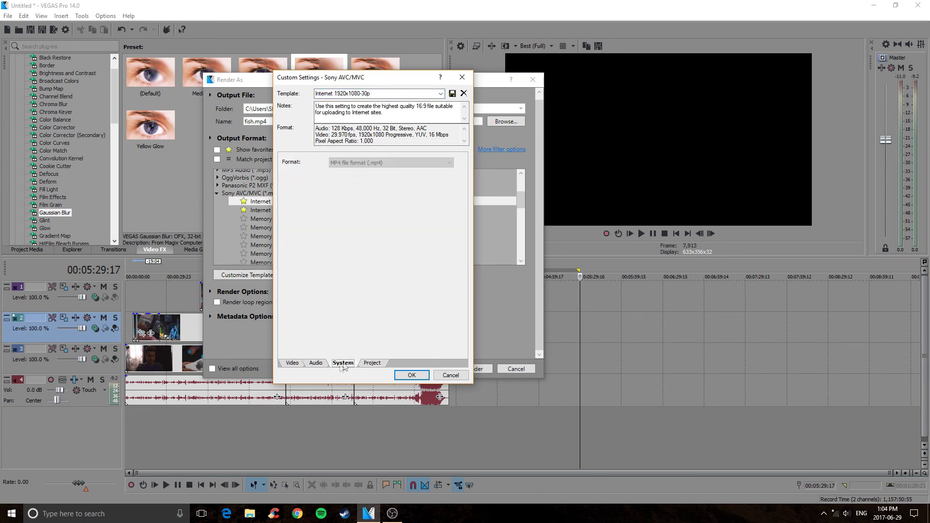
click(374, 363)
click(294, 364)
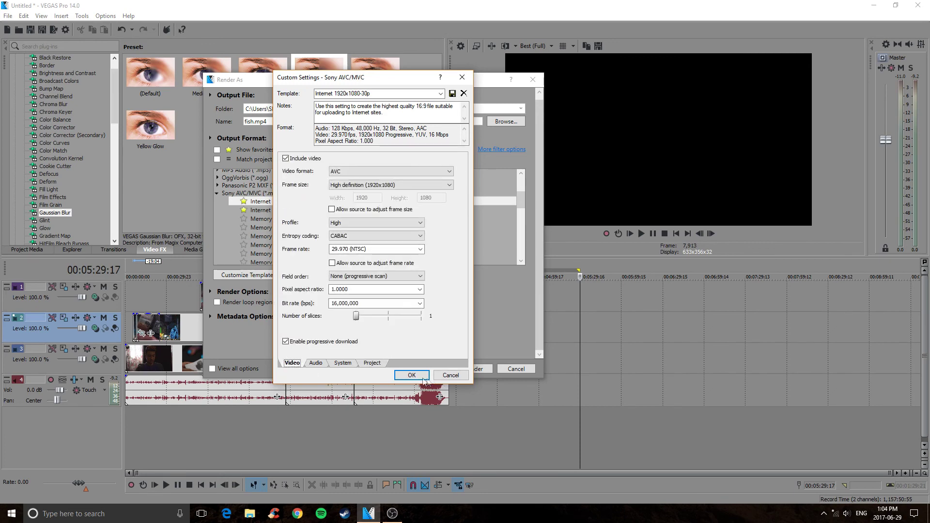
click(417, 376)
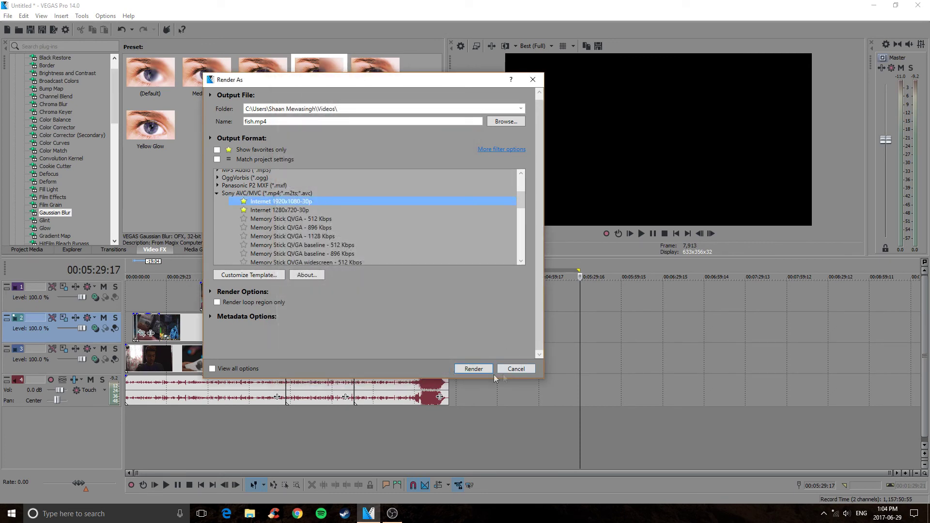
click(514, 370)
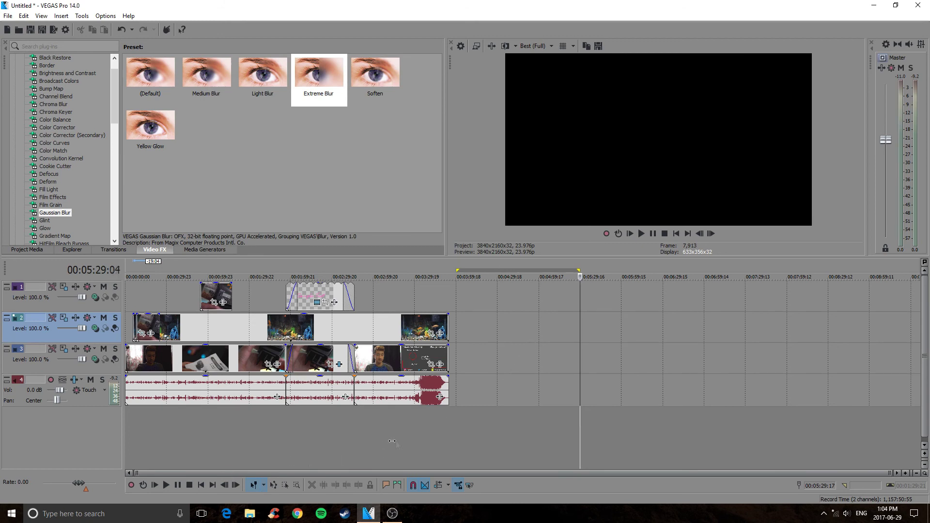
- Mark a time selection from the project start to about 3 minutes 15 seconds and briefly play the project's opening
drag(392, 441, 103, 443)
click(133, 431)
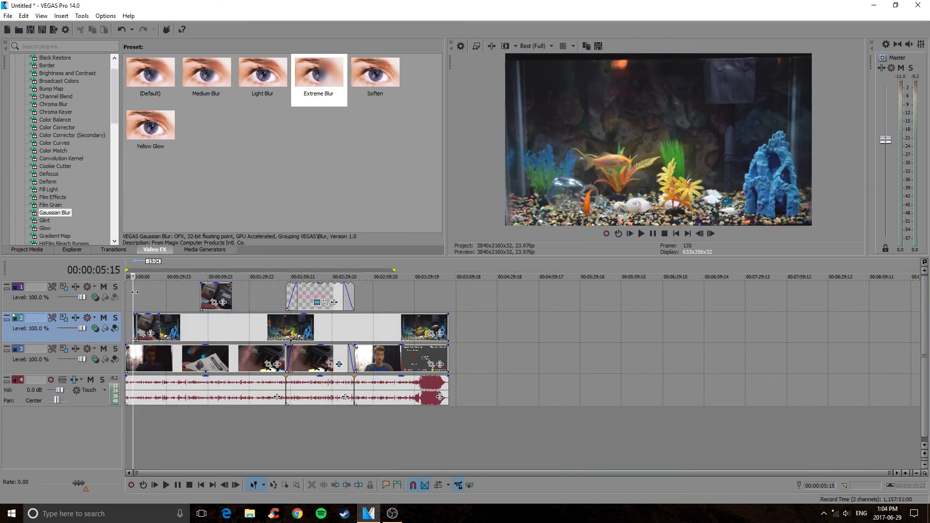
drag(135, 293, 124, 292)
click(641, 234)
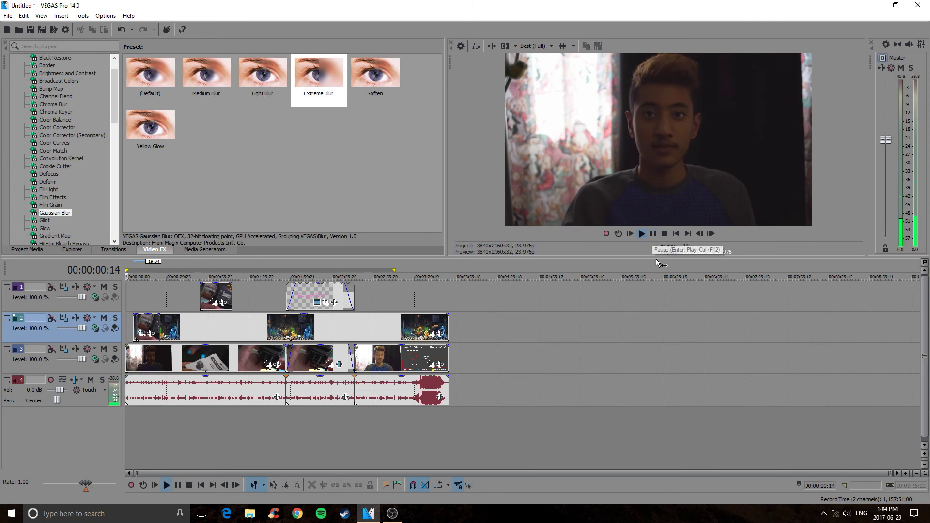
click(652, 234)
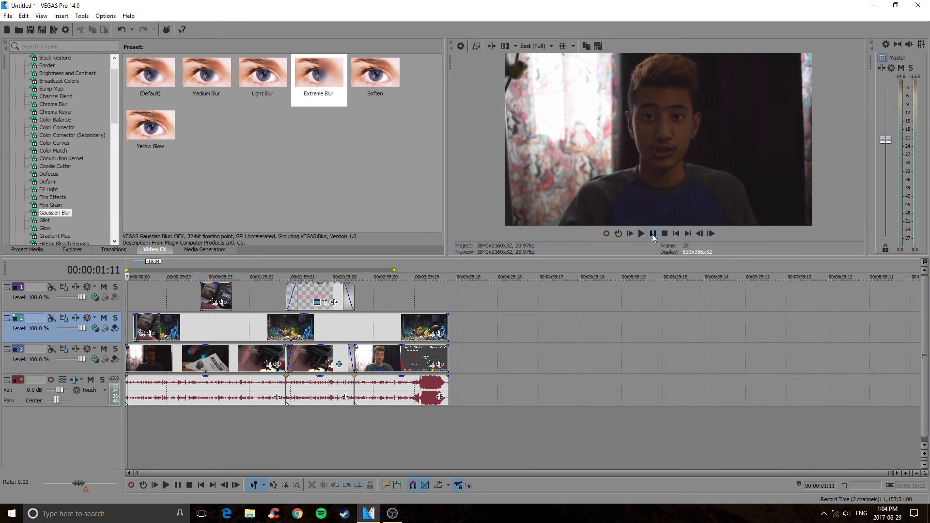
- Switch to File Explorer and open the Automatic Fish Feeder folder inside Videos
click(249, 514)
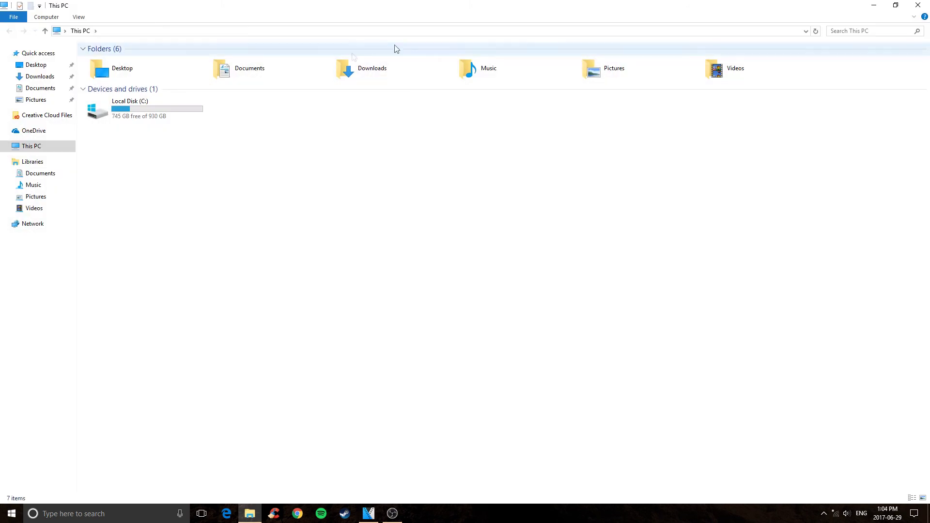
double_click(744, 74)
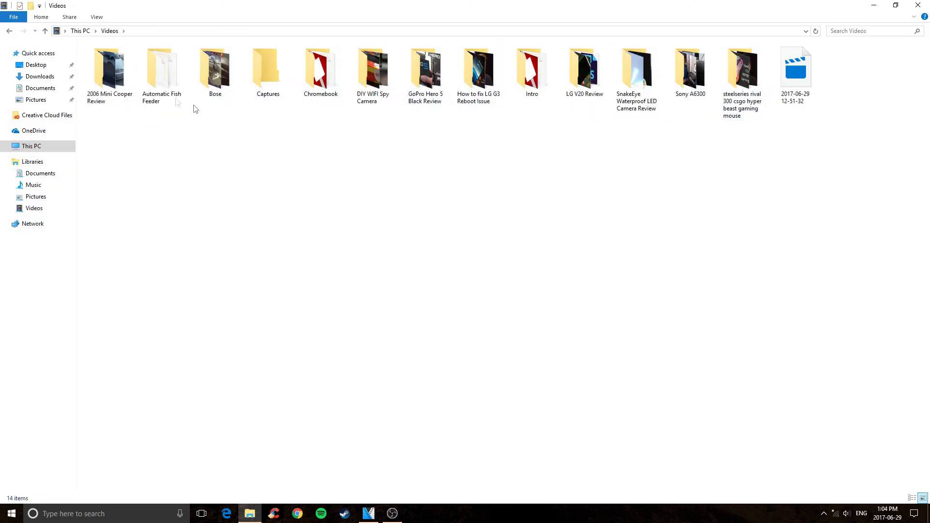
double_click(165, 92)
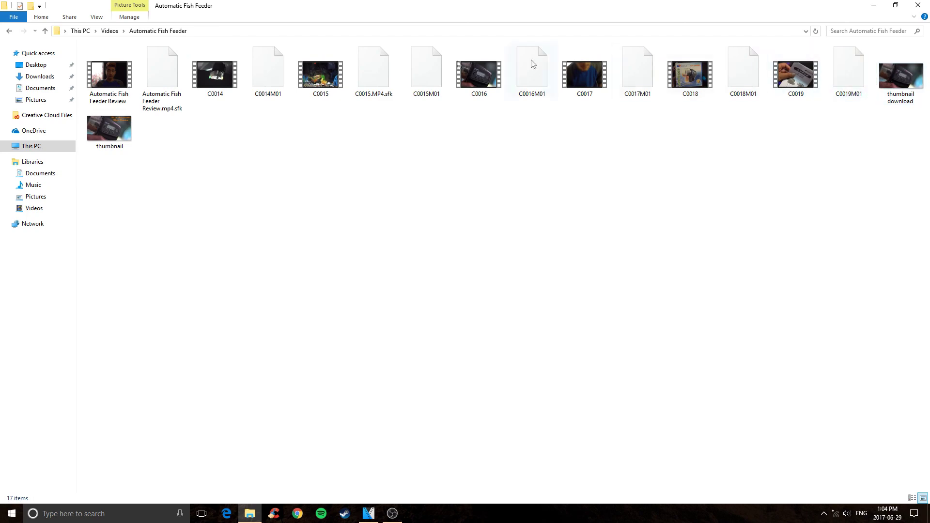
- Play the Automatic Fish Feeder Review video full screen, skipping ahead through about 1:45 and 2:13, and close it
double_click(109, 75)
click(878, 483)
click(222, 469)
click(412, 469)
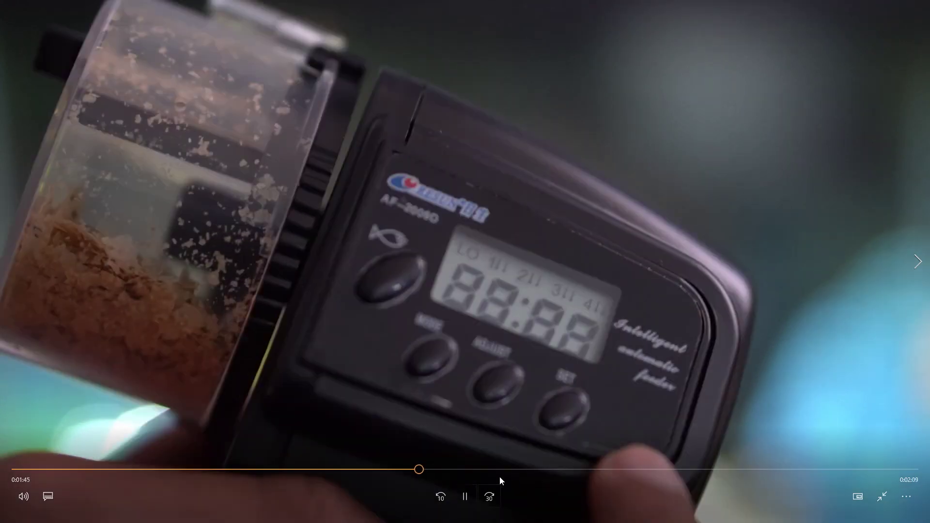
click(530, 469)
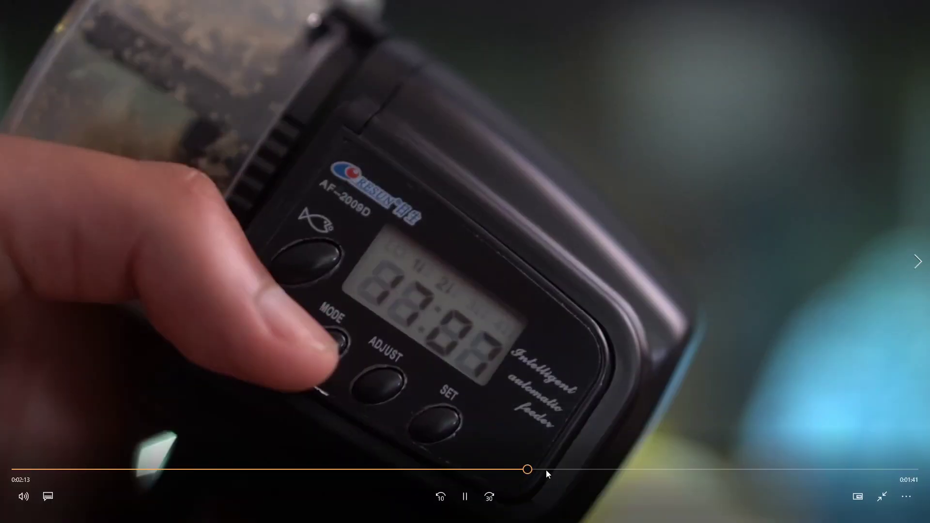
click(584, 469)
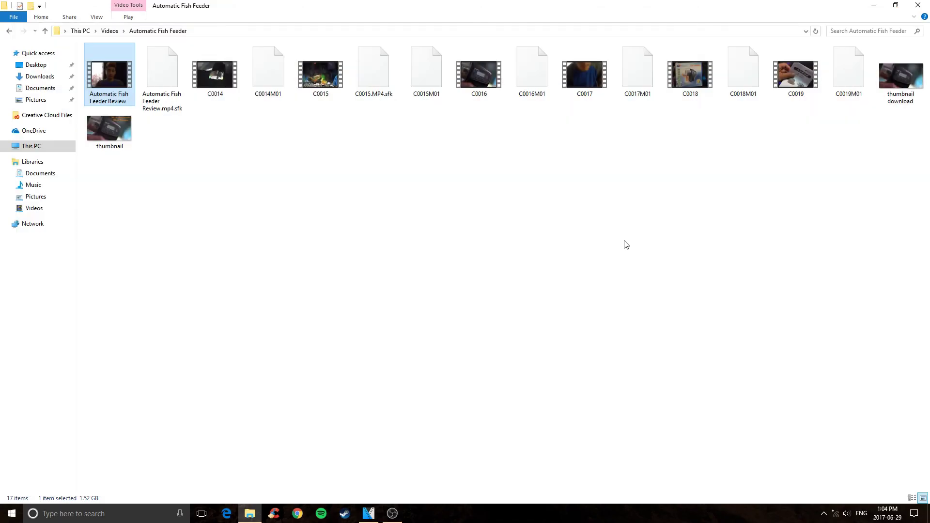